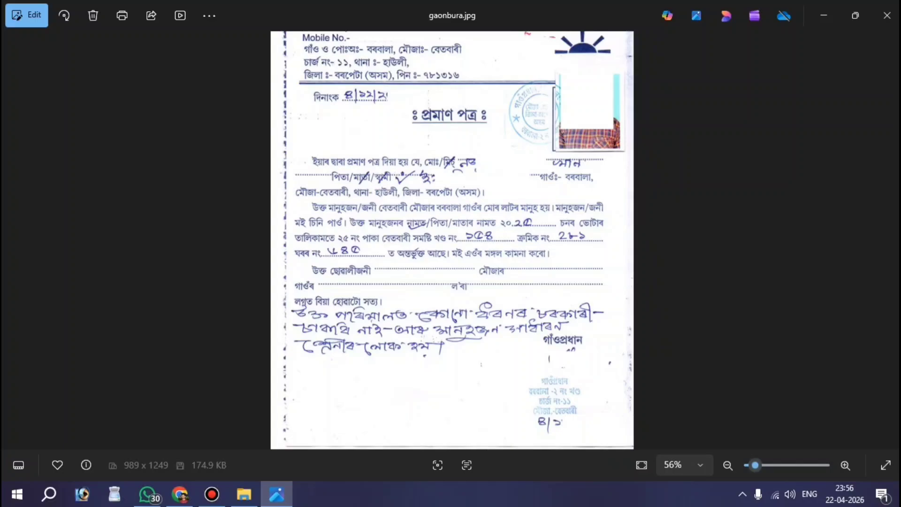
# - Zoom gaonbura.jpg out from 56% to 51% so the whole certificate page shows
pyautogui.scroll(-1, 452, 240)
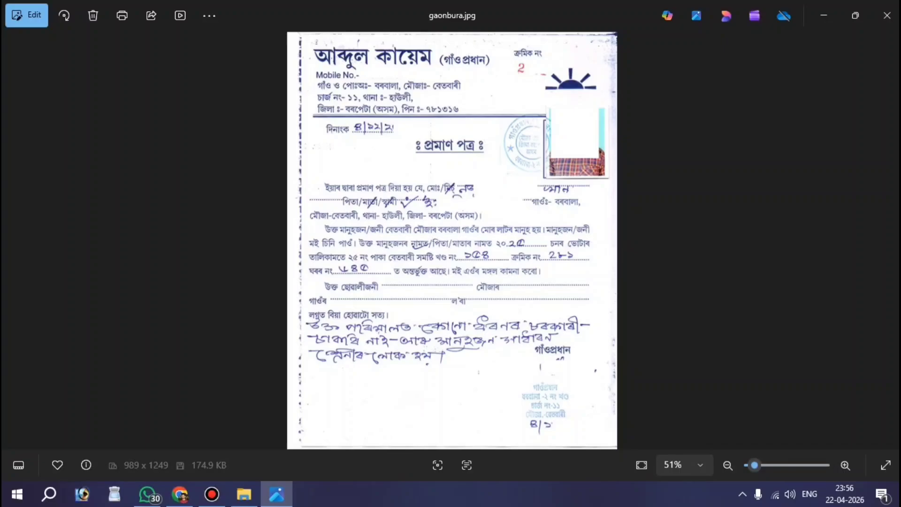
# - Close gaonbura, briefly view khajna, then open form.jpg fitted to the full page
pyautogui.hotkey('alt', 'F4')
pyautogui.doubleClick(384, 89)
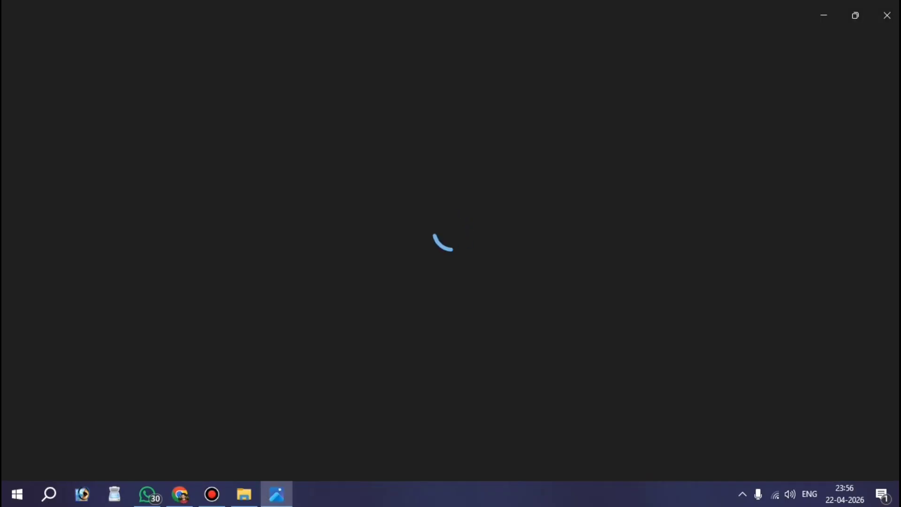
pyautogui.hotkey('alt', 'F4')
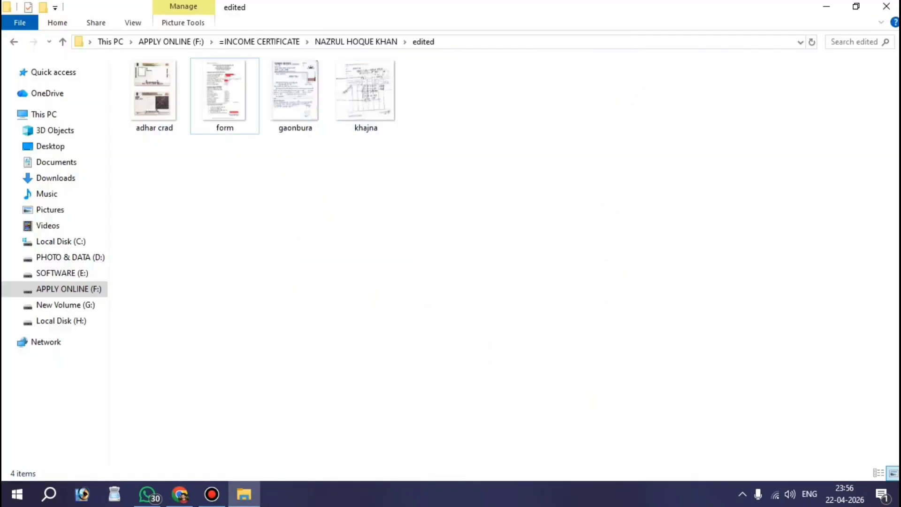
pyautogui.doubleClick(209, 101)
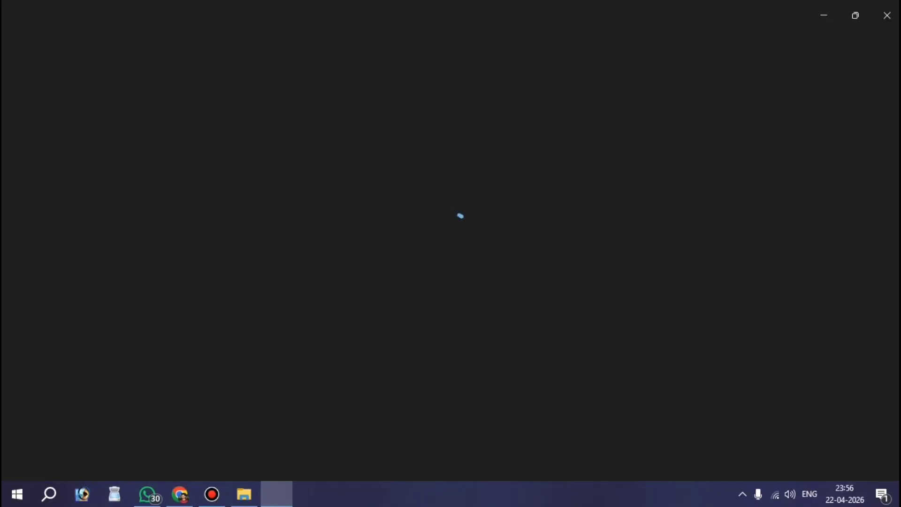
pyautogui.scroll(3, 452, 75)
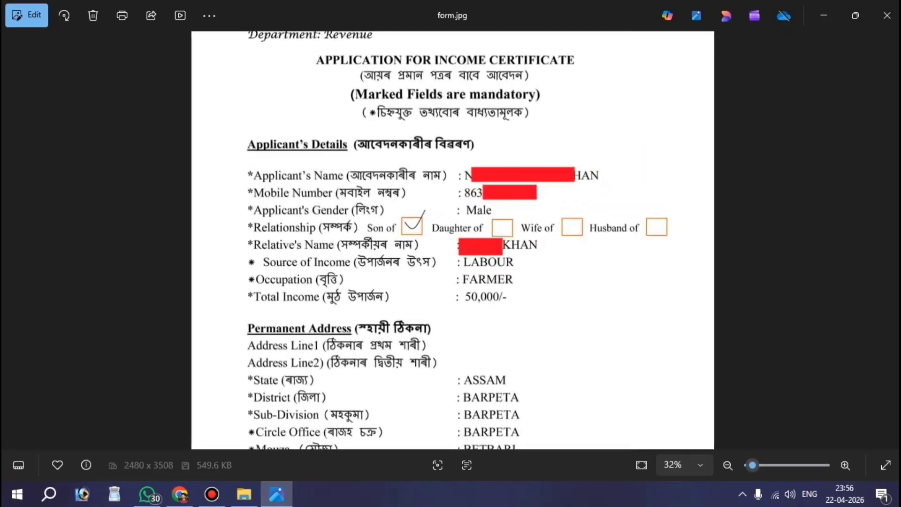
pyautogui.scroll(-3, 452, 76)
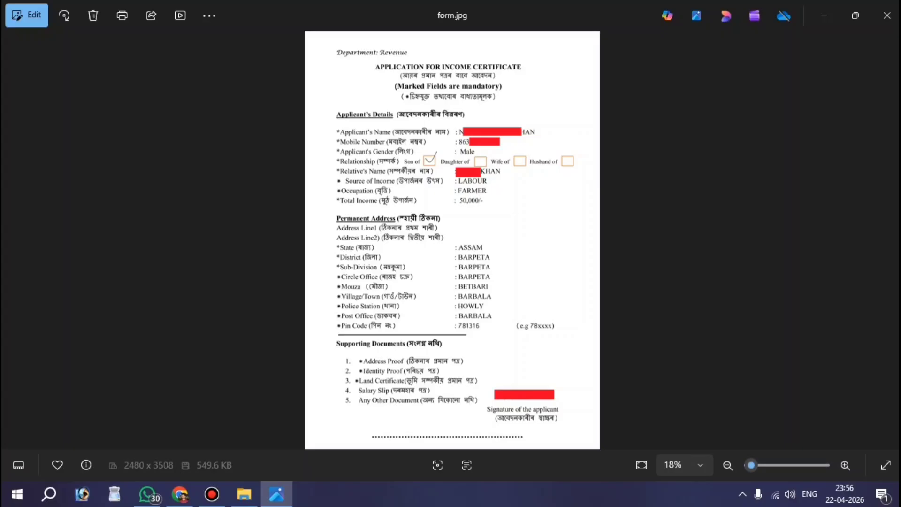
# - Rerun the 'edistrict form' search in Chrome and open the AMTRON Download Application Forms page
pyautogui.click(179, 494)
pyautogui.click(304, 268)
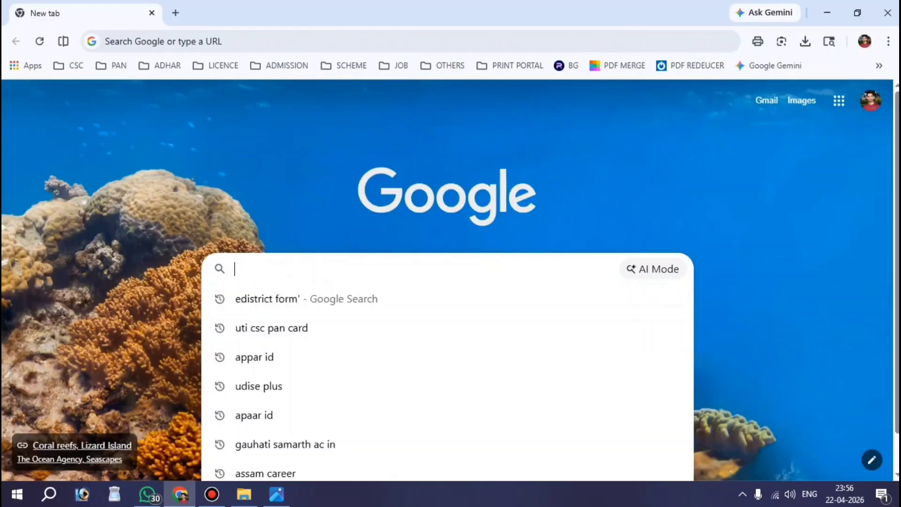
pyautogui.press('Down')
pyautogui.press('Return')
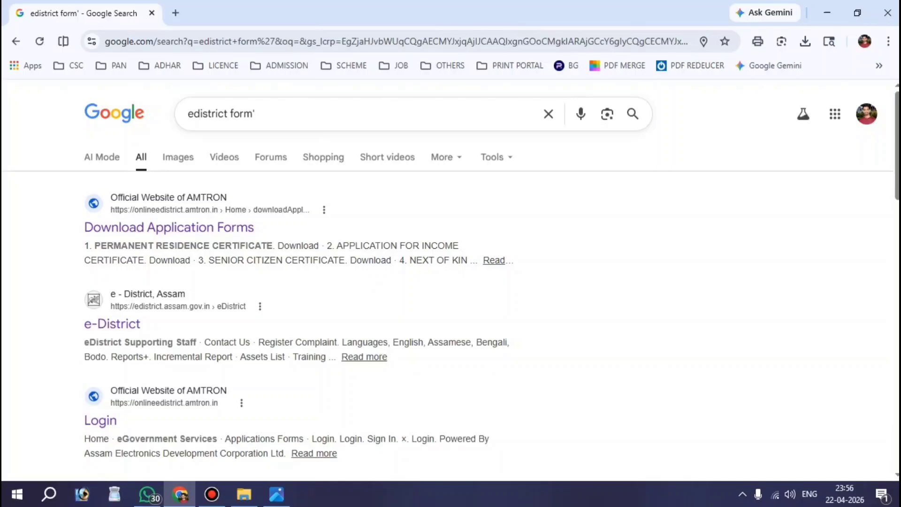
pyautogui.moveTo(42, 177); pyautogui.dragTo(333, 244)
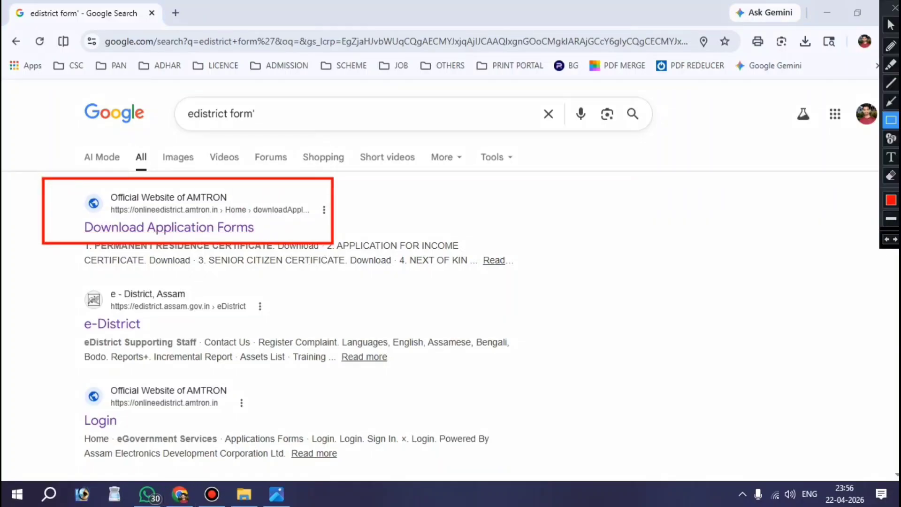
pyautogui.press('Escape')
pyautogui.click(225, 232)
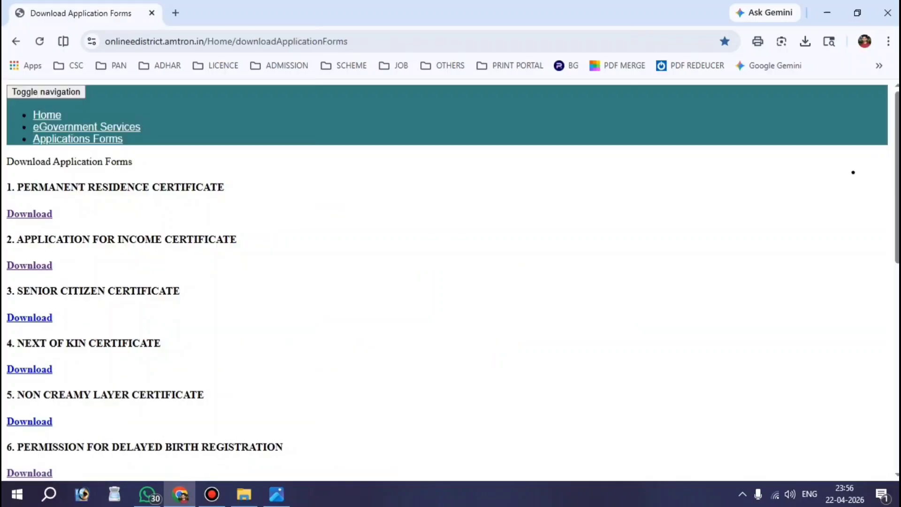
pyautogui.hotkey('ctrl', 'alt', 'd')
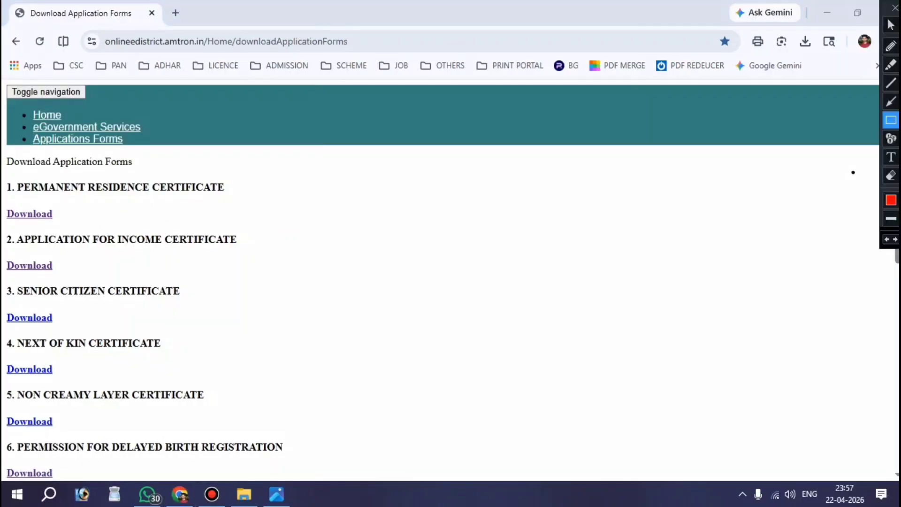
pyautogui.moveTo(2, 228)
pyautogui.mouseDown()
pyautogui.moveTo(70, 275)
pyautogui.moveTo(252, 275)
pyautogui.mouseUp()
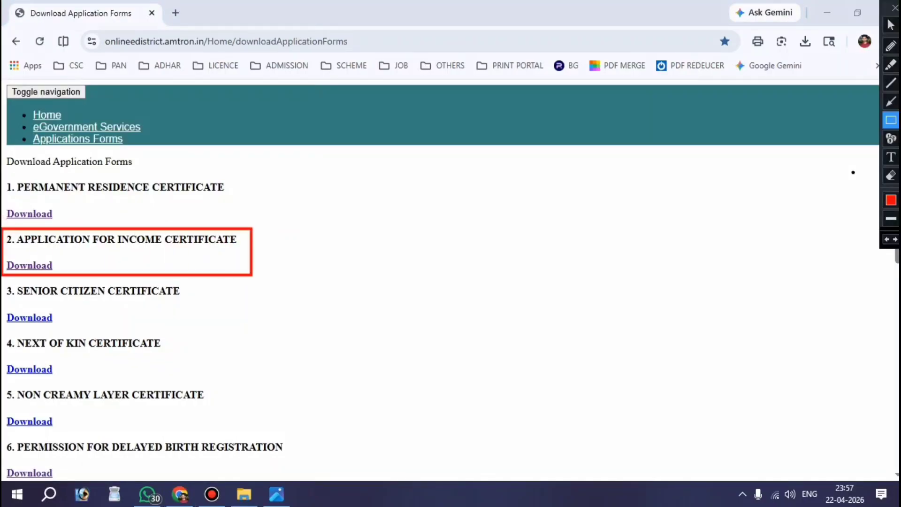
pyautogui.moveTo(3, 254); pyautogui.dragTo(75, 275)
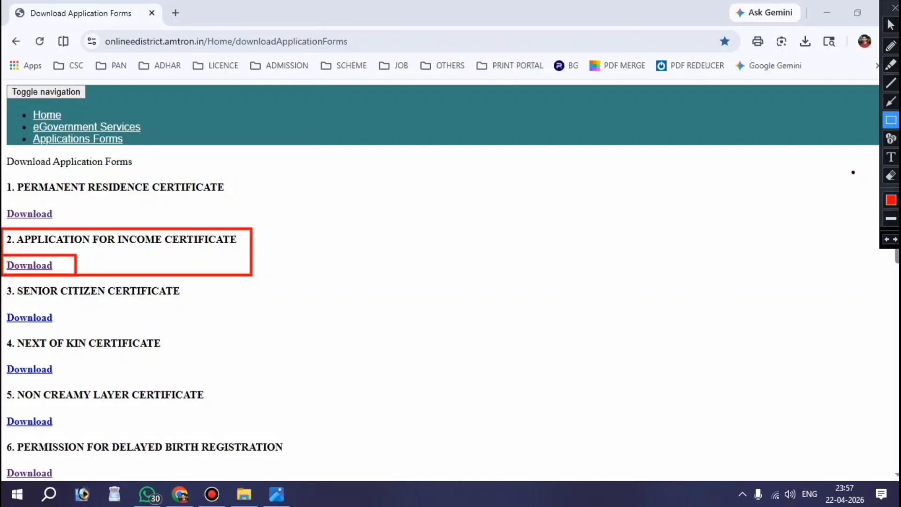
# - Open the blank income certificate application PDF from item 2's Download link
pyautogui.hotkey('ctrl', 'alt', 'd')
pyautogui.click(31, 263)
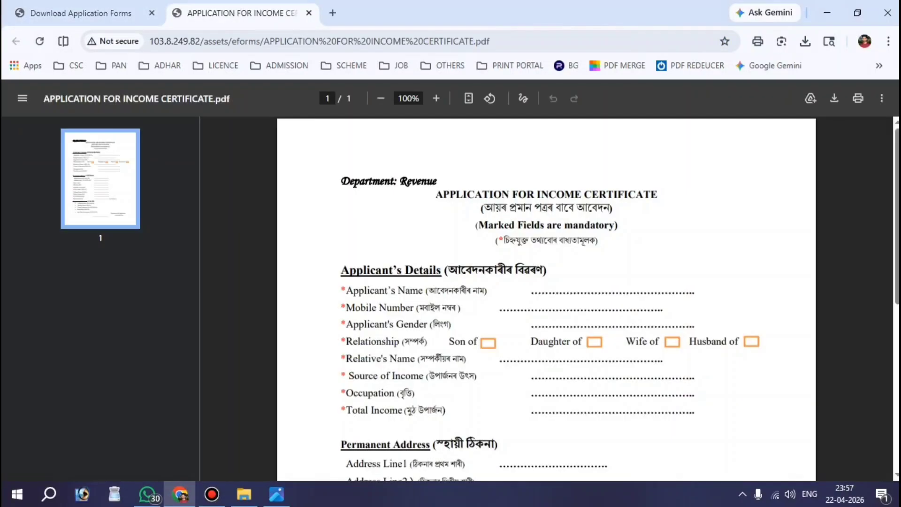
pyautogui.scroll(-7, 546, 298)
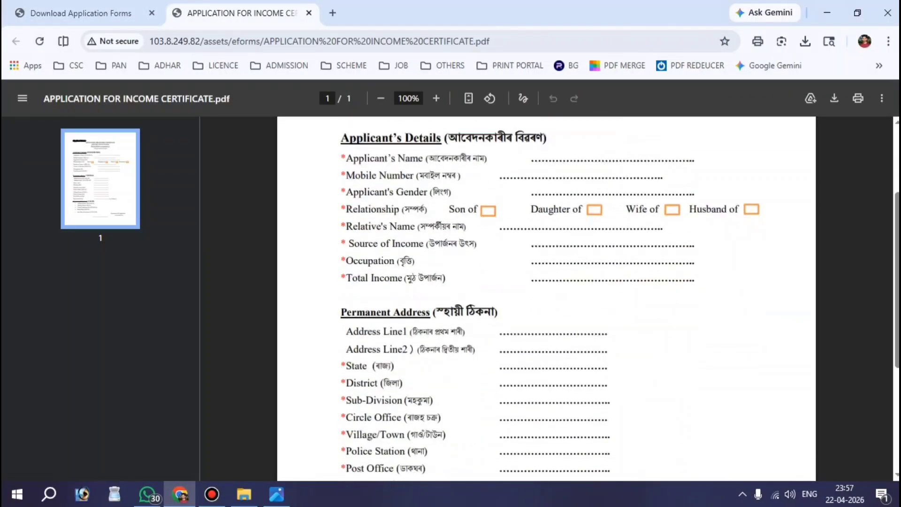
pyautogui.scroll(5, 546, 298)
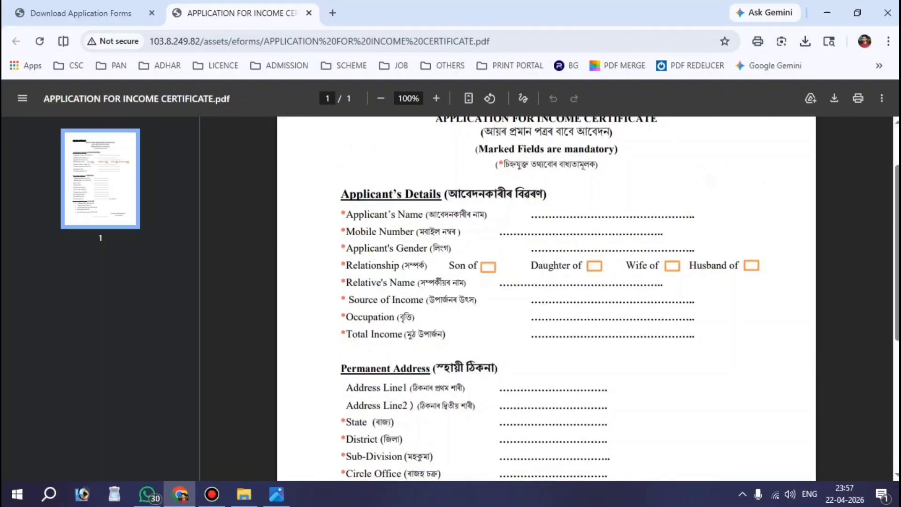
# - Highlight the Applicant's Name, Mobile Number and Relationship fields on the PDF
pyautogui.moveTo(346, 214); pyautogui.dragTo(487, 214)
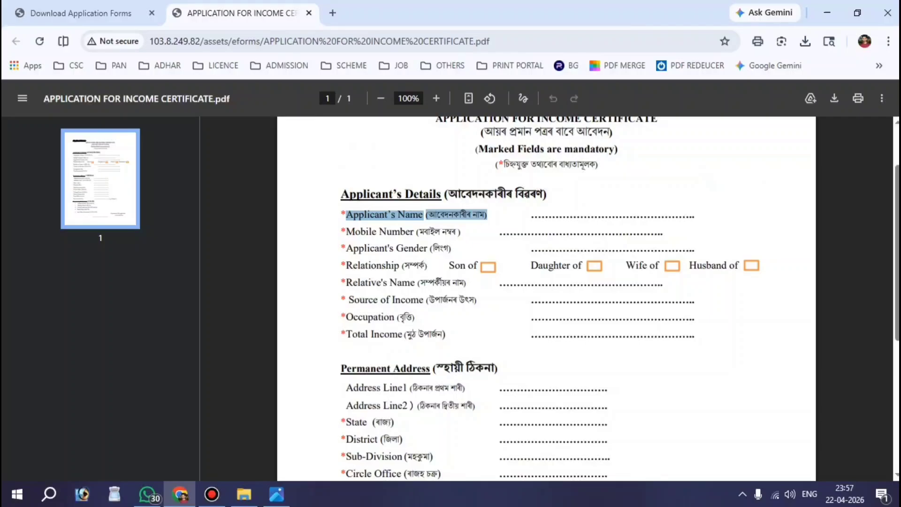
pyautogui.moveTo(562, 215); pyautogui.dragTo(658, 215)
pyautogui.moveTo(345, 231); pyautogui.dragTo(442, 232)
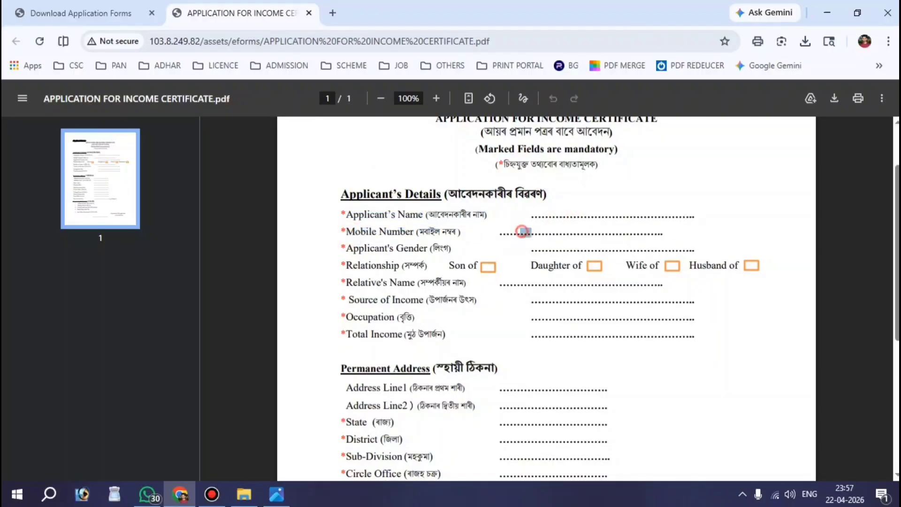
pyautogui.moveTo(521, 233); pyautogui.dragTo(616, 249)
pyautogui.click(622, 249)
pyautogui.moveTo(338, 264); pyautogui.dragTo(478, 266)
pyautogui.click(571, 275)
# - Highlight the Source of Income, Occupation and Total Income fields and their blank lines
pyautogui.moveTo(348, 300); pyautogui.dragTo(478, 300)
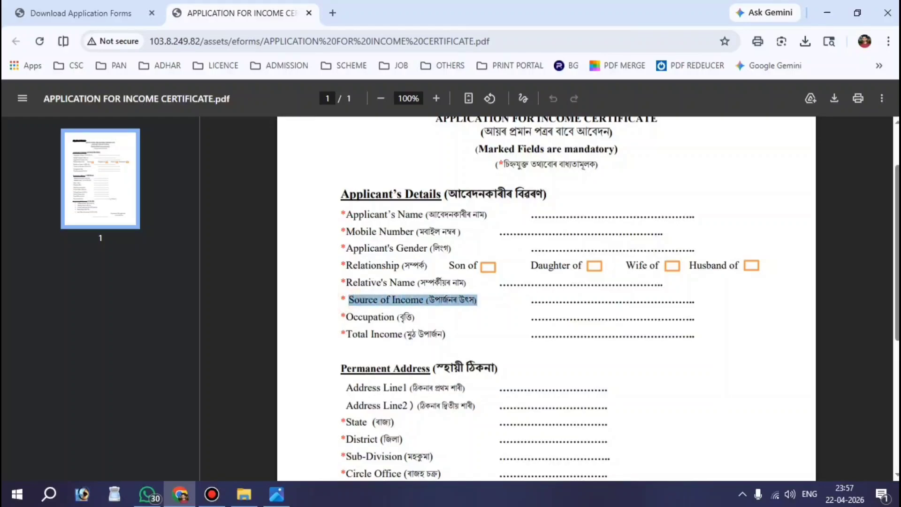
pyautogui.moveTo(541, 301); pyautogui.dragTo(615, 300)
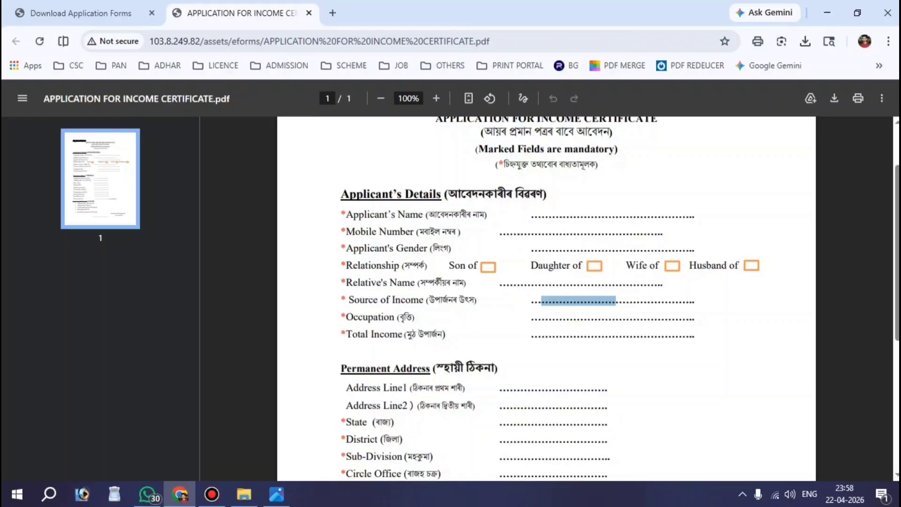
pyautogui.moveTo(347, 321); pyautogui.dragTo(415, 318)
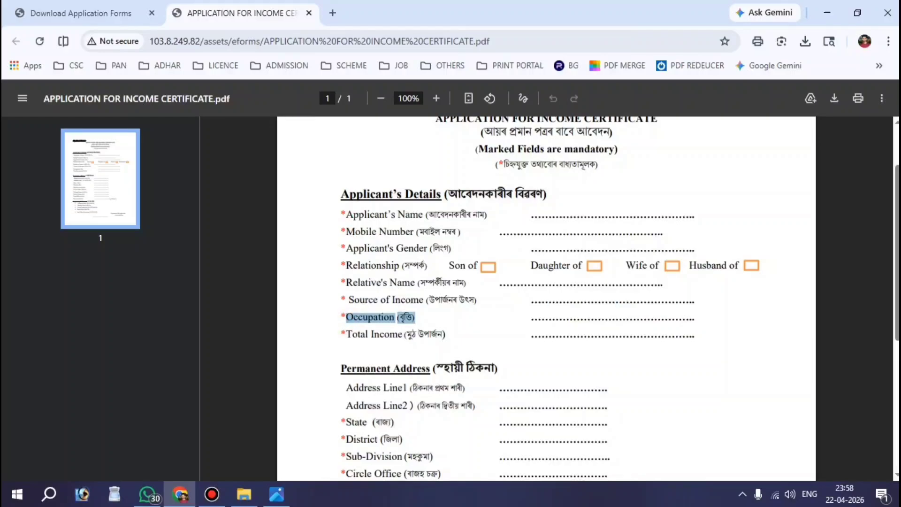
pyautogui.moveTo(552, 320); pyautogui.dragTo(626, 319)
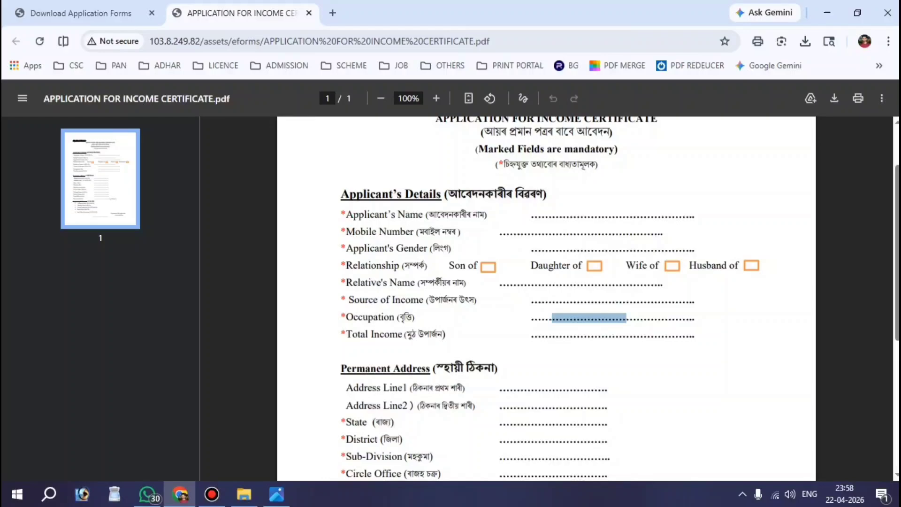
pyautogui.moveTo(341, 335); pyautogui.dragTo(446, 335)
pyautogui.click(605, 334)
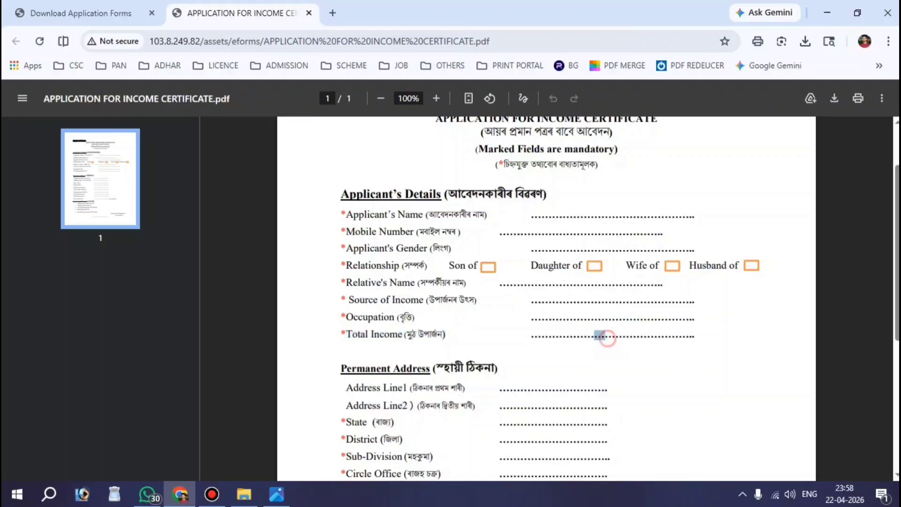
pyautogui.moveTo(542, 335); pyautogui.dragTo(626, 335)
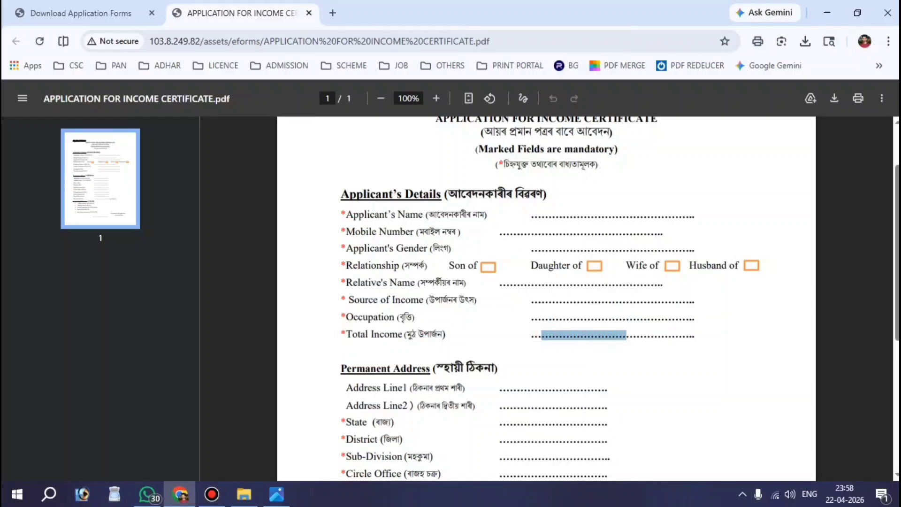
# - Highlight the State through Pin Code address fields and the applicant's signature line
pyautogui.scroll(-3, 357, 265)
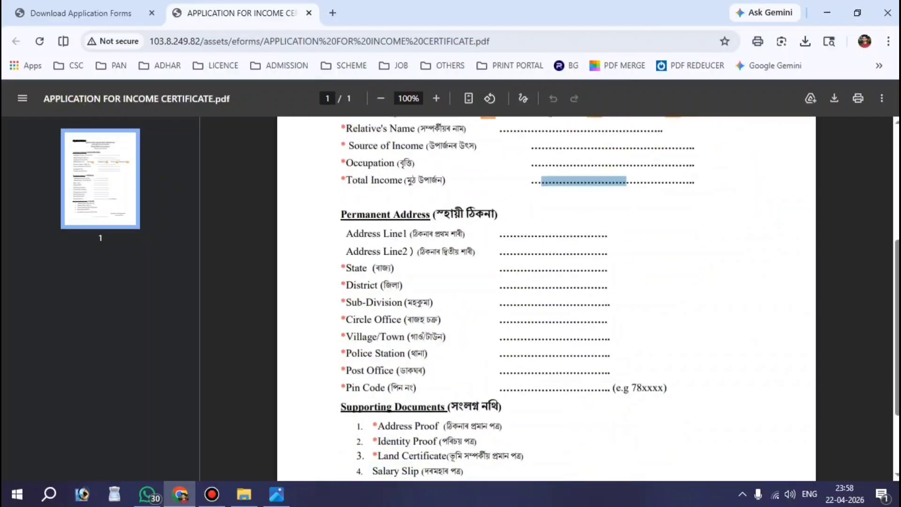
pyautogui.moveTo(357, 265); pyautogui.dragTo(443, 408)
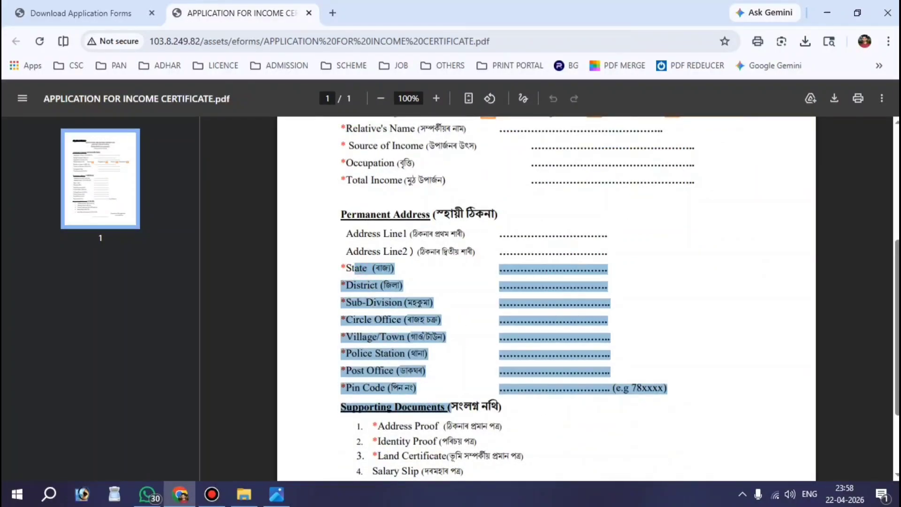
pyautogui.scroll(-2, 546, 298)
pyautogui.moveTo(631, 390); pyautogui.dragTo(734, 390)
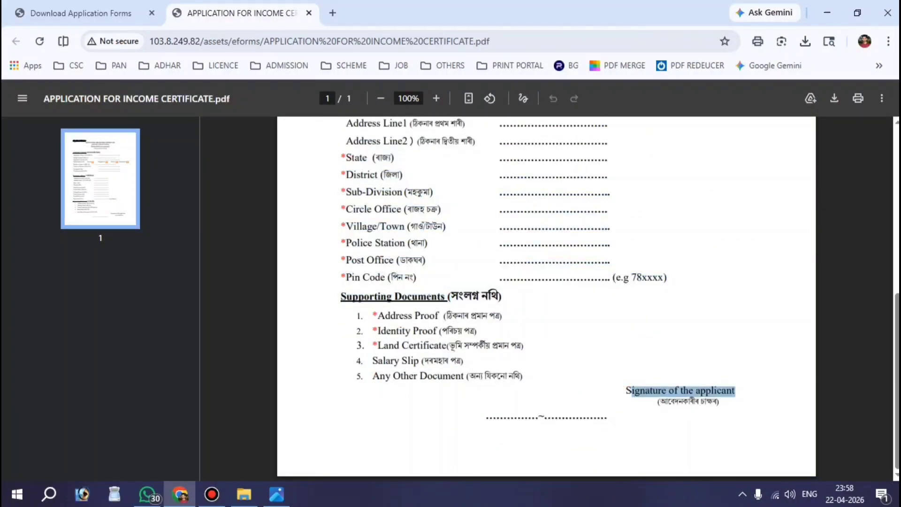
# - Switch to the edited folder and point out the adhar crad, form, gaonbura and khajna scans
pyautogui.hotkey('alt', 'Tab')
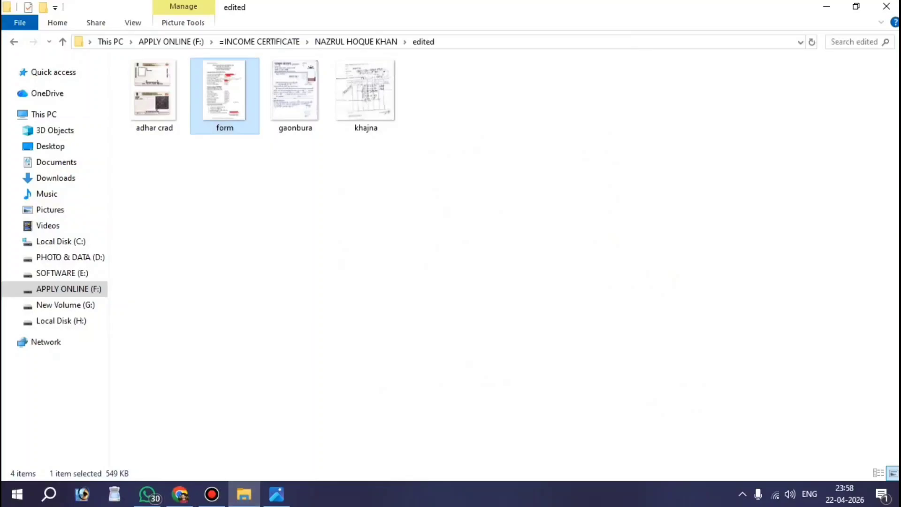
pyautogui.moveTo(449, 119); pyautogui.dragTo(147, 87)
pyautogui.click(212, 208)
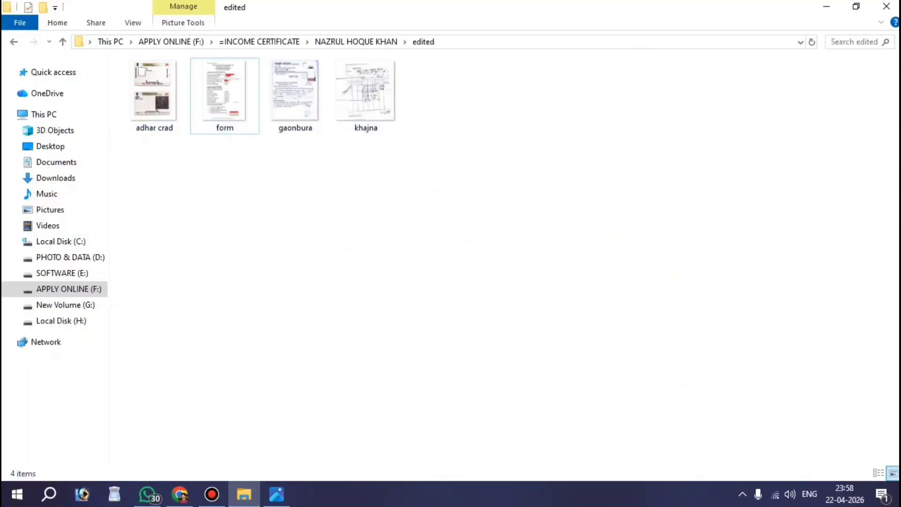
pyautogui.click(158, 111)
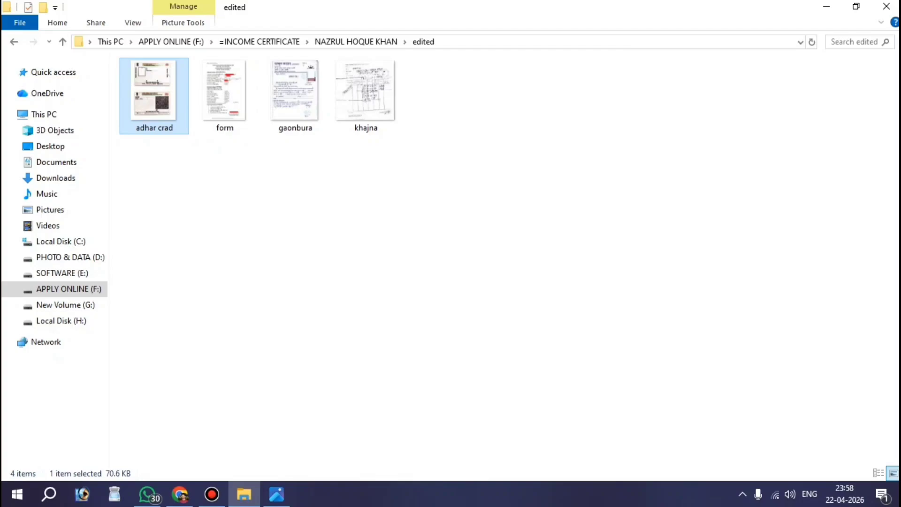
pyautogui.click(220, 208)
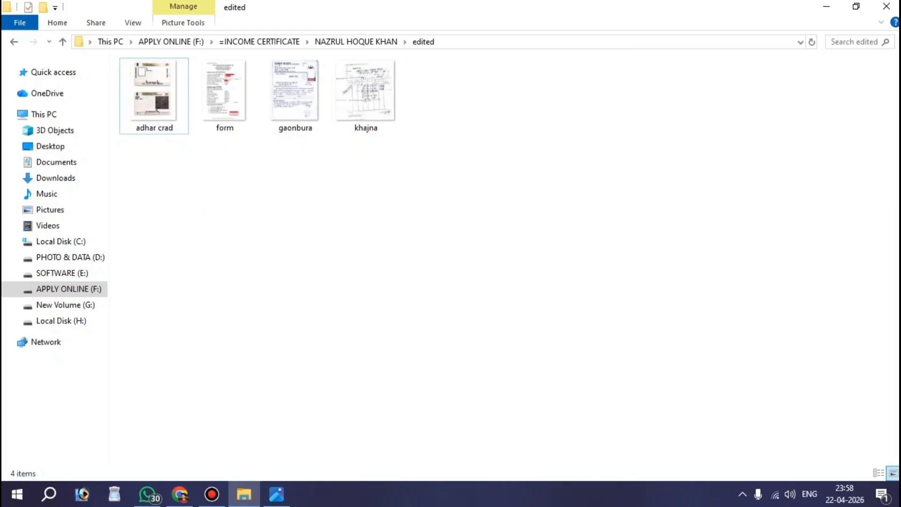
# - Search Google for 'edistrict' in a new Chrome tab
pyautogui.click(180, 494)
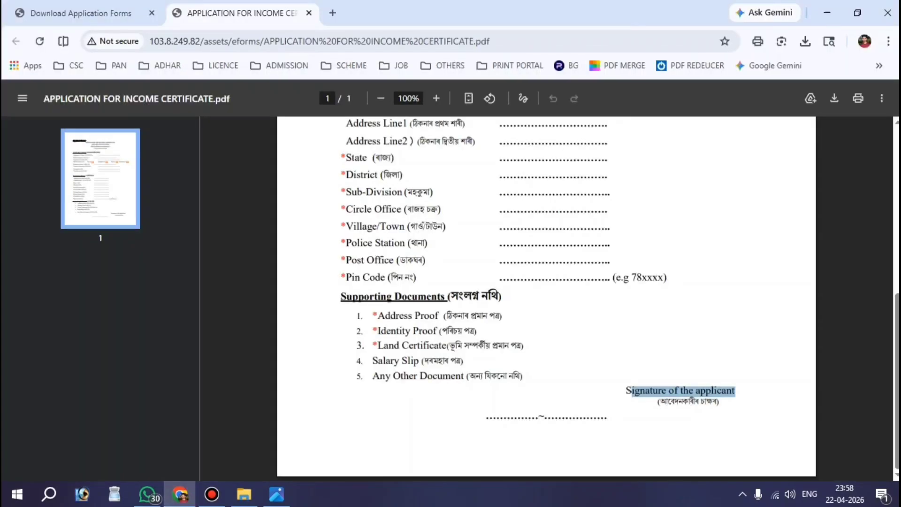
pyautogui.click(333, 14)
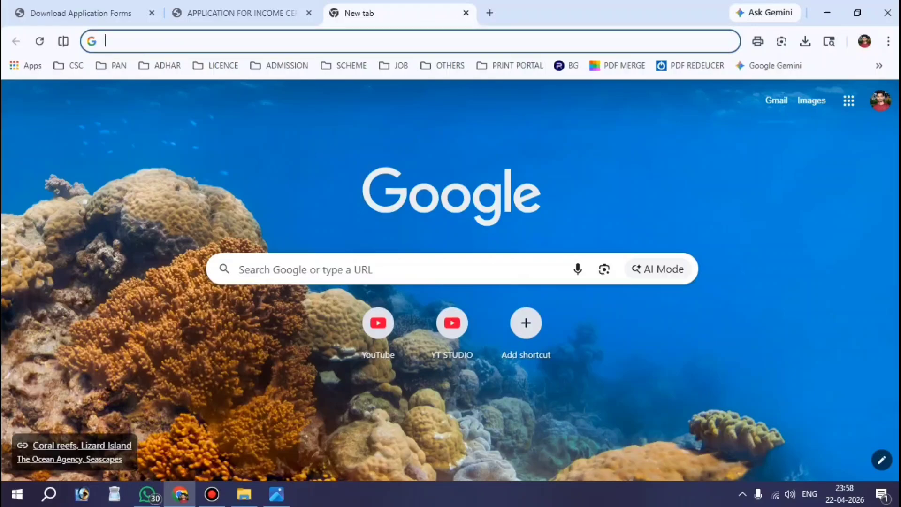
pyautogui.click(315, 277)
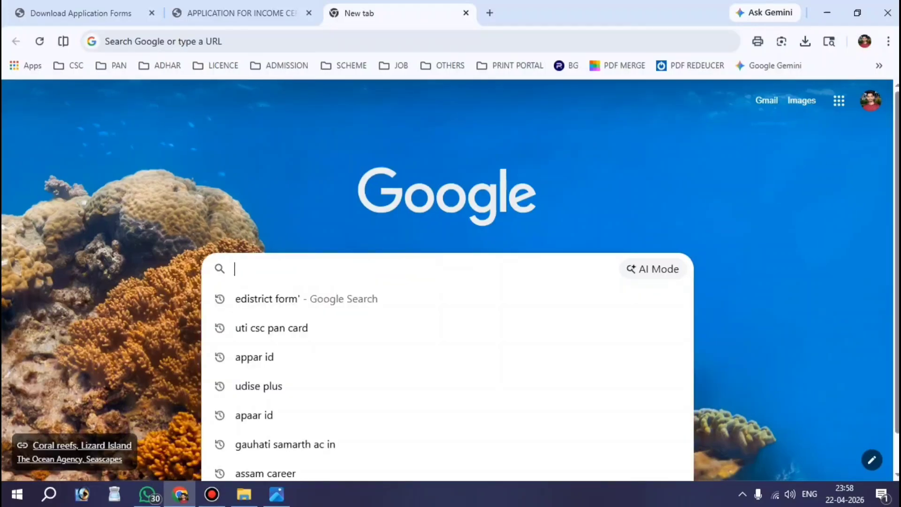
pyautogui.write('edistri')
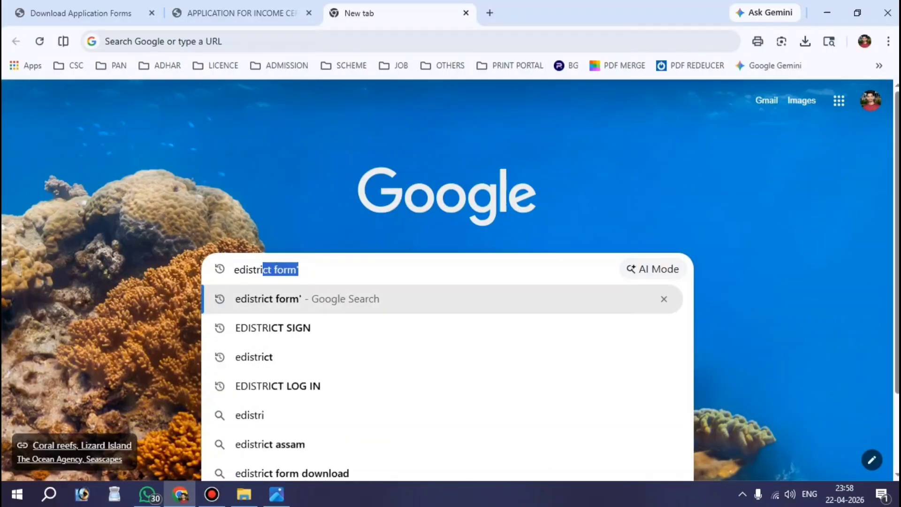
pyautogui.write('ct')
pyautogui.press('Delete')
pyautogui.press('Return')
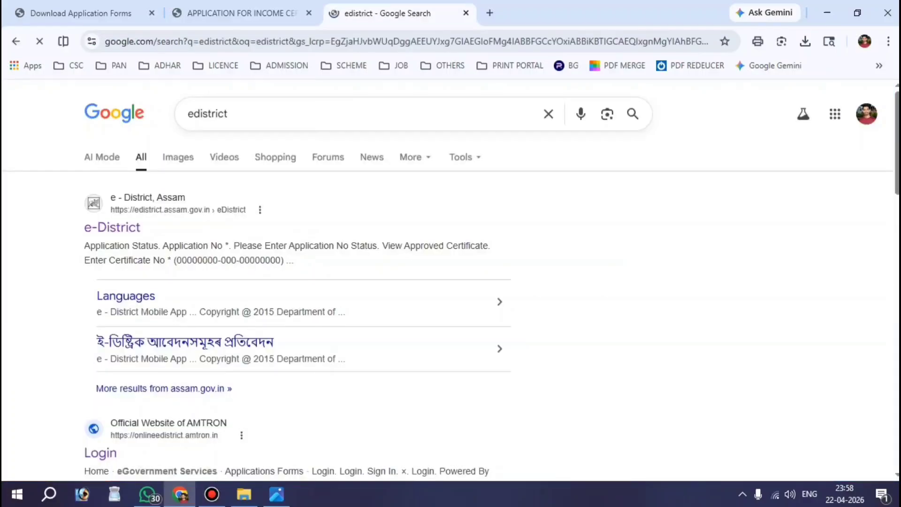
# - Point out the AMTRON Login result and open the e-District login page
pyautogui.scroll(-3, 300, 282)
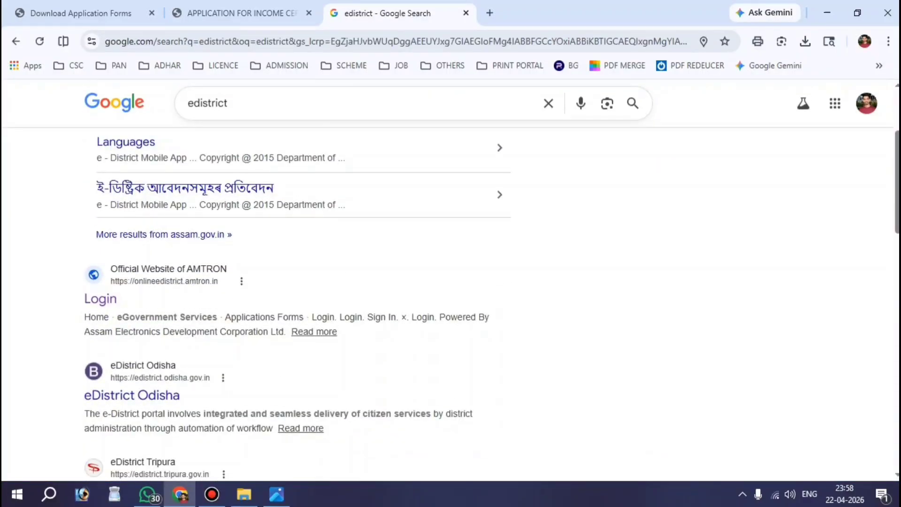
pyautogui.moveTo(23, 244)
pyautogui.mouseDown()
pyautogui.moveTo(201, 328)
pyautogui.moveTo(279, 333)
pyautogui.mouseUp()
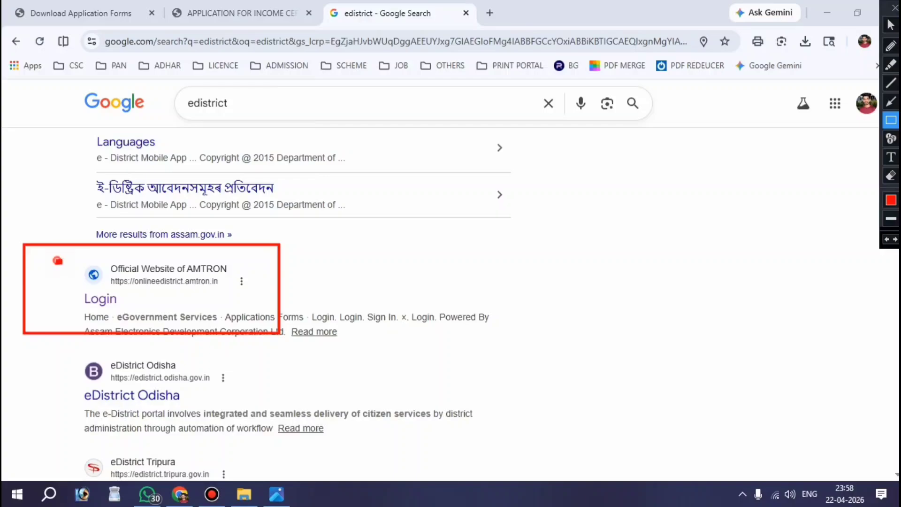
pyautogui.moveTo(57, 260); pyautogui.dragTo(267, 281)
pyautogui.moveTo(69, 284); pyautogui.dragTo(136, 318)
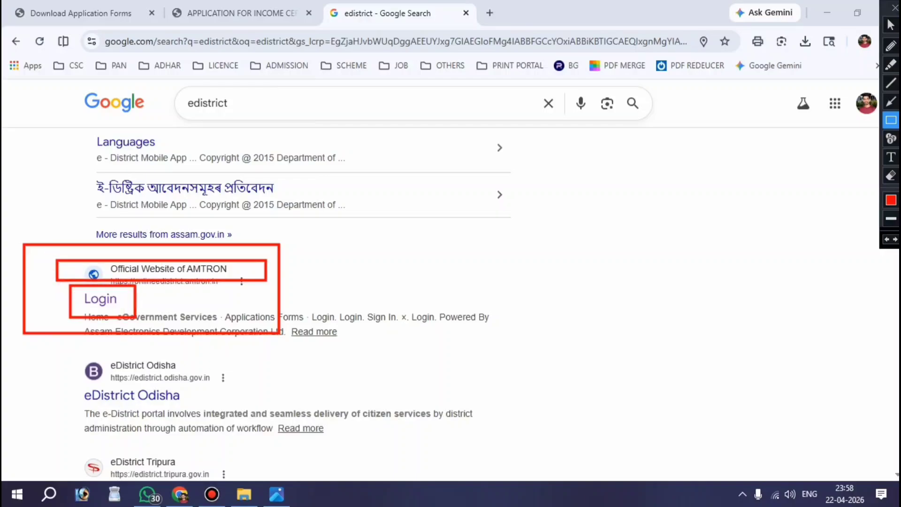
pyautogui.press('Escape')
pyautogui.click(111, 298)
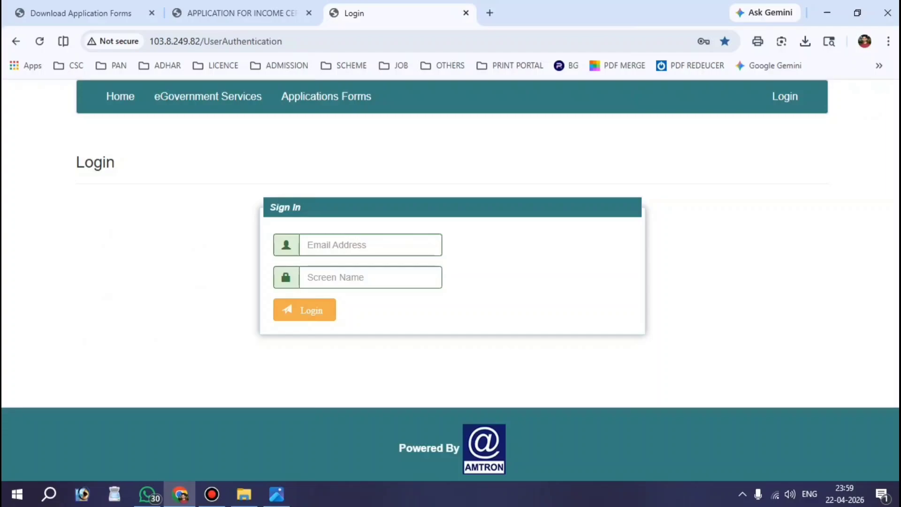
# - Highlight eGovernment Services on the AMTRON page and follow it to the Assam eForms login
pyautogui.hotkey('ctrl', 'alt', 'd')
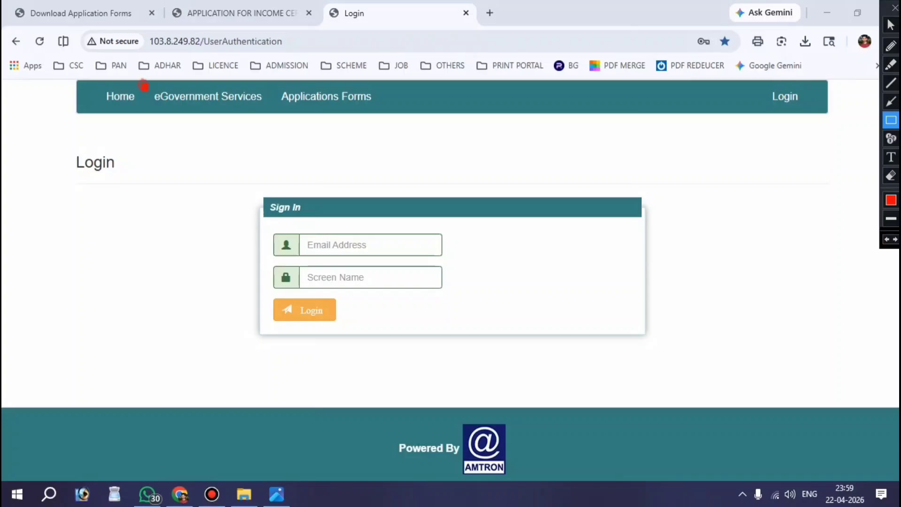
pyautogui.moveTo(142, 85); pyautogui.dragTo(274, 122)
pyautogui.press('Escape')
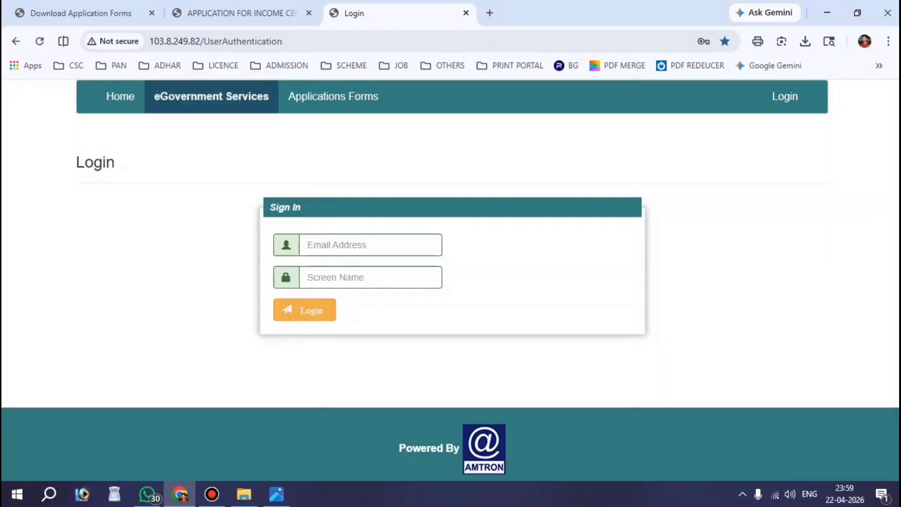
pyautogui.click(238, 95)
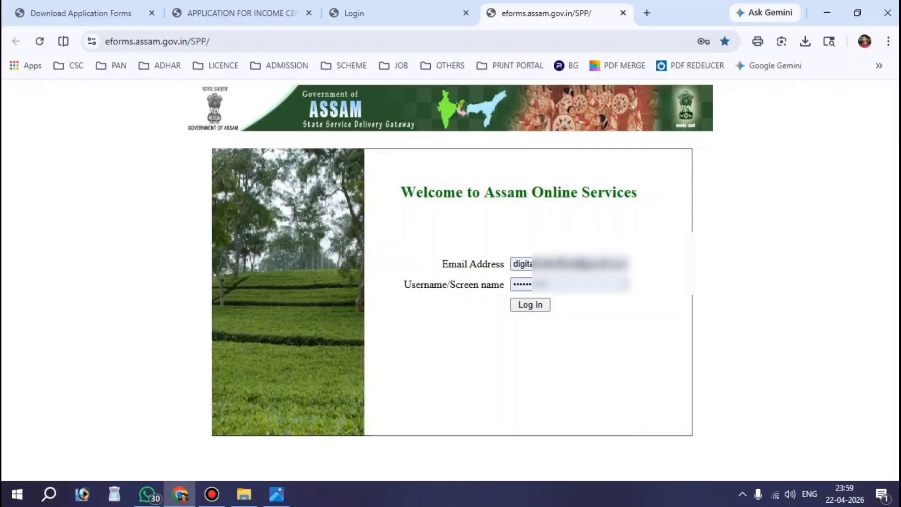
# - Sign in to the Assam e-Forms portal with the prefilled credentials
pyautogui.click(531, 304)
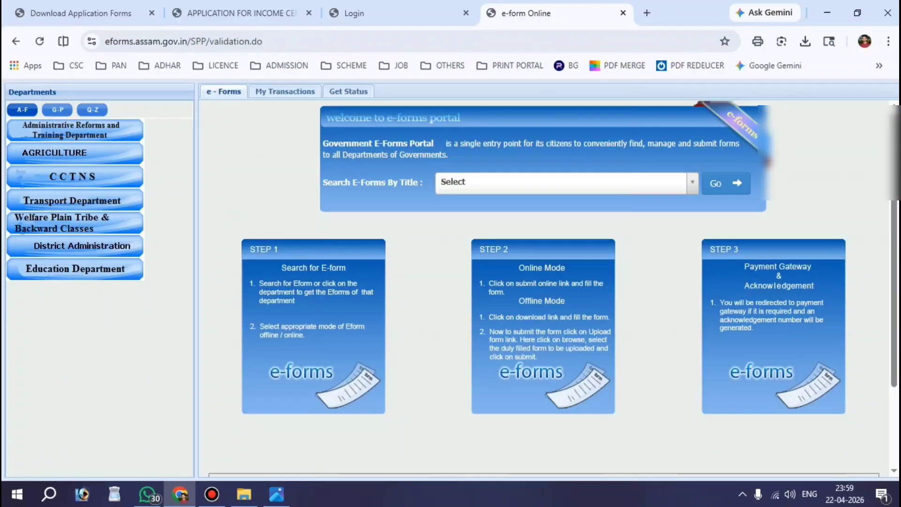
pyautogui.hotkey('ctrl', 'alt', 'd')
pyautogui.moveTo(414, 161)
pyautogui.mouseDown()
pyautogui.moveTo(458, 181)
pyautogui.moveTo(693, 209)
pyautogui.mouseUp()
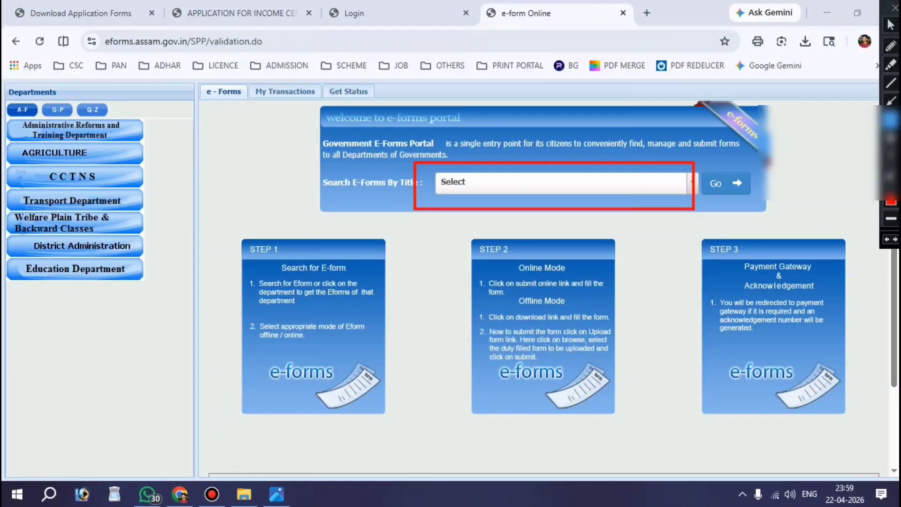
pyautogui.hotkey('ctrl', 'alt', 'd')
# - Find the INCOME CERTIFICATE e-form by title and open its Online form details
pyautogui.click(567, 185)
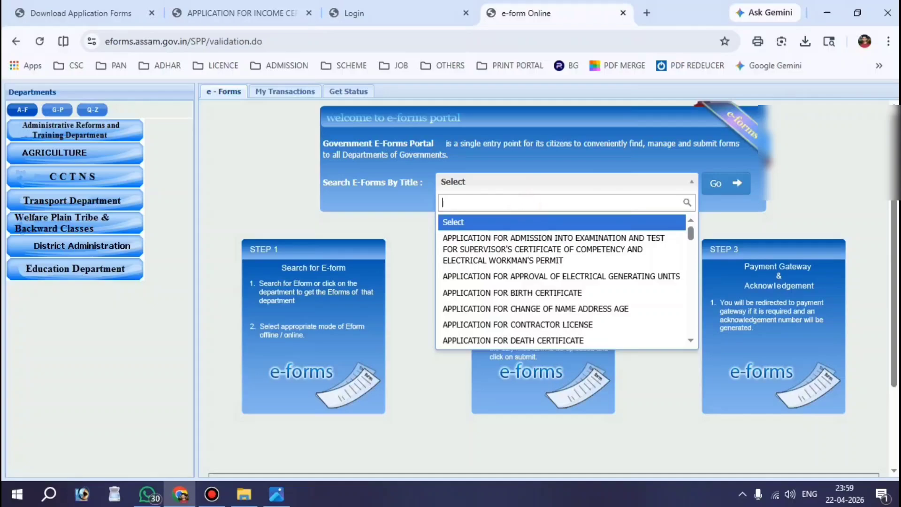
pyautogui.write('income')
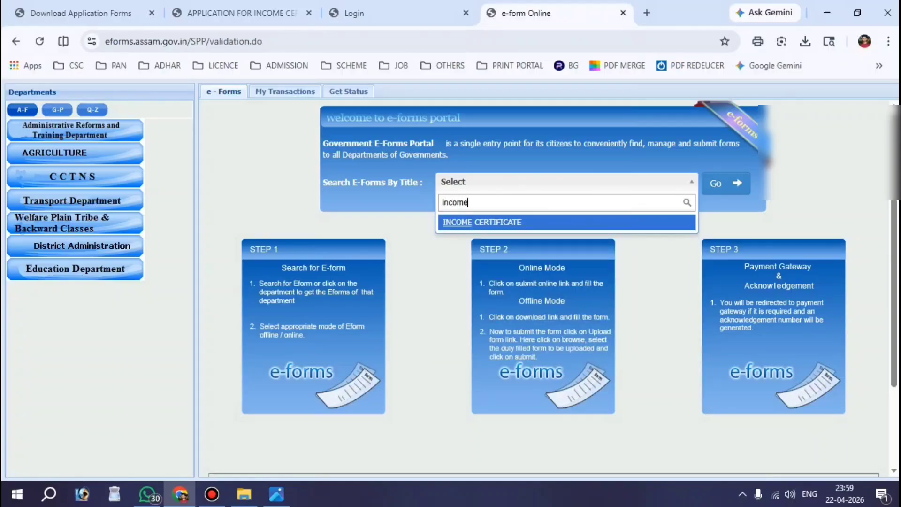
pyautogui.click(488, 222)
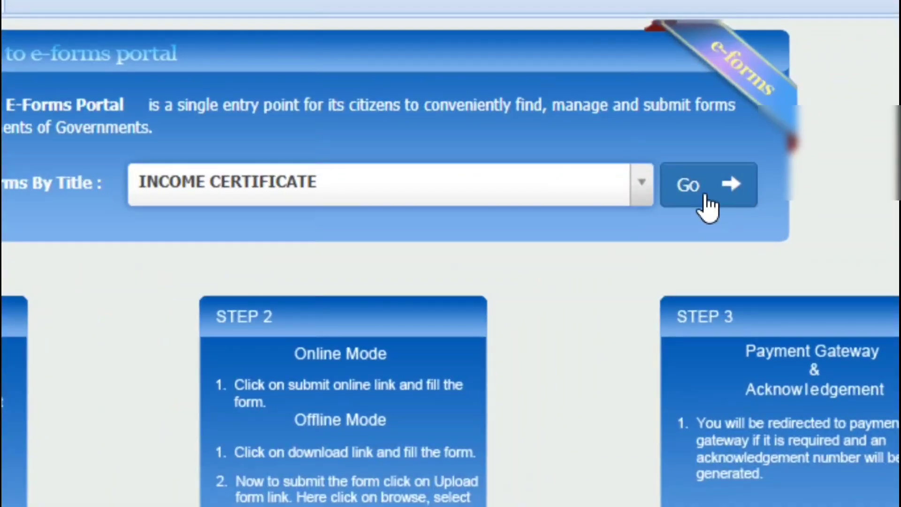
pyautogui.click(704, 199)
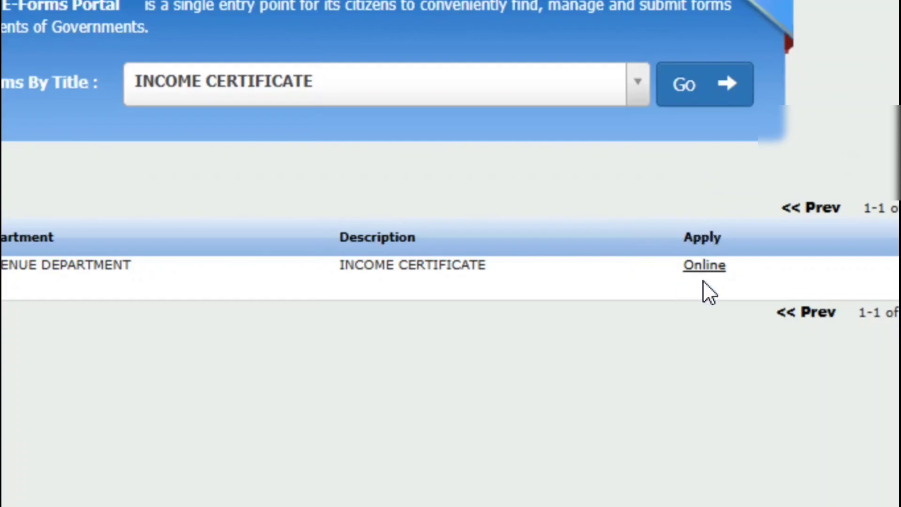
pyautogui.click(705, 266)
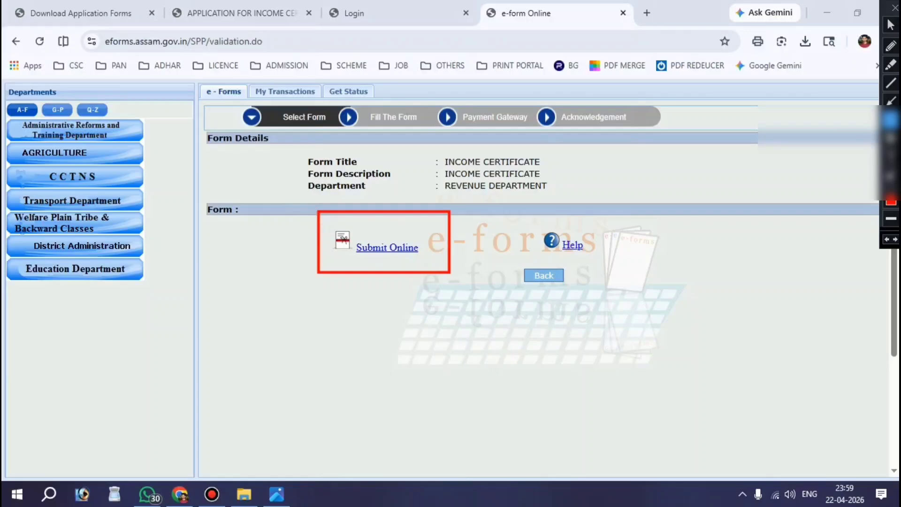
# - Open the Application for Income Certificate maximized and choose English as certificate language
pyautogui.click(378, 247)
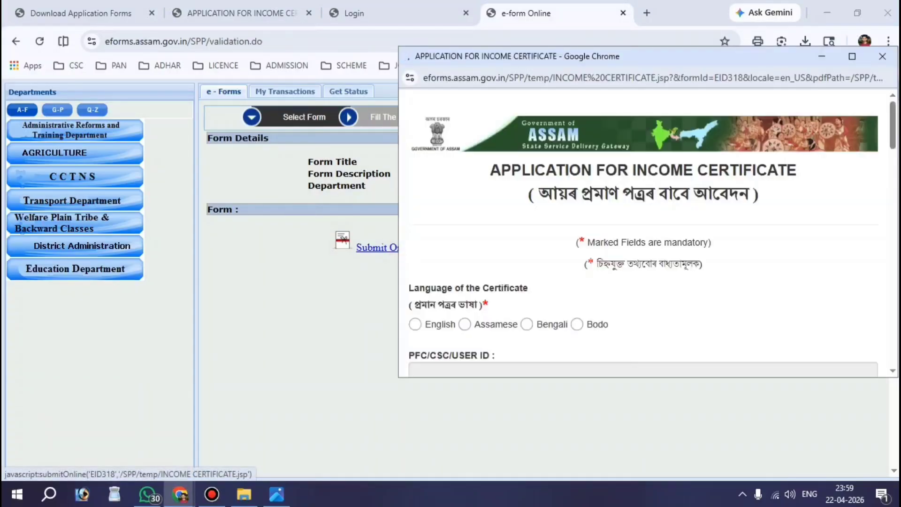
pyautogui.click(852, 56)
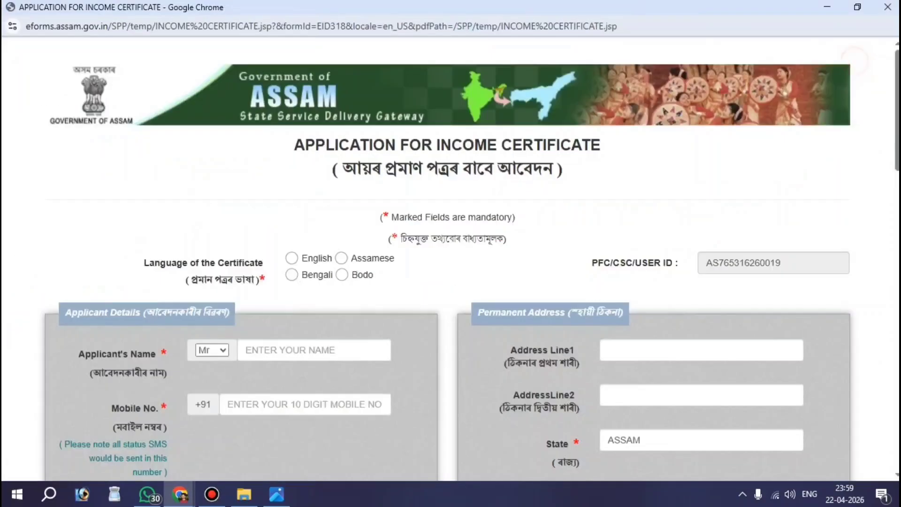
pyautogui.hotkey('ctrl', 'alt', 'd')
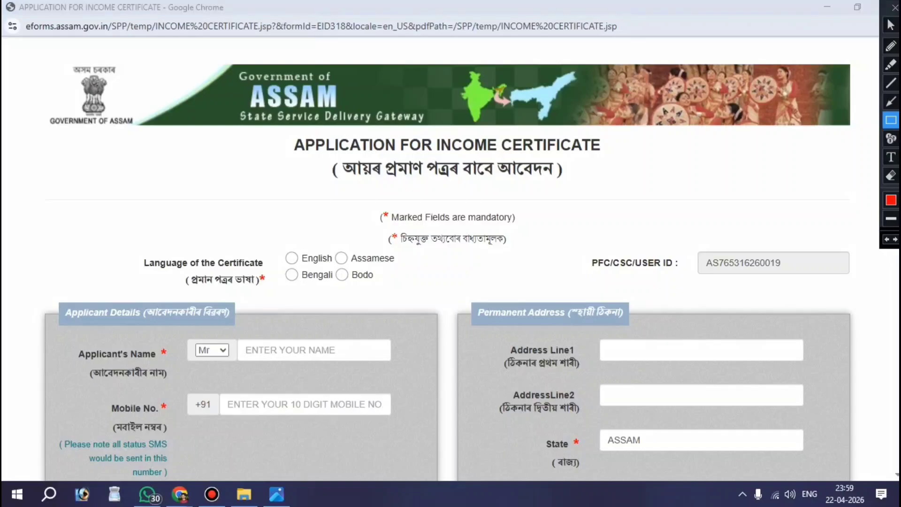
pyautogui.moveTo(256, 117)
pyautogui.mouseDown()
pyautogui.moveTo(332, 163)
pyautogui.moveTo(577, 177)
pyautogui.moveTo(629, 191)
pyautogui.mouseUp()
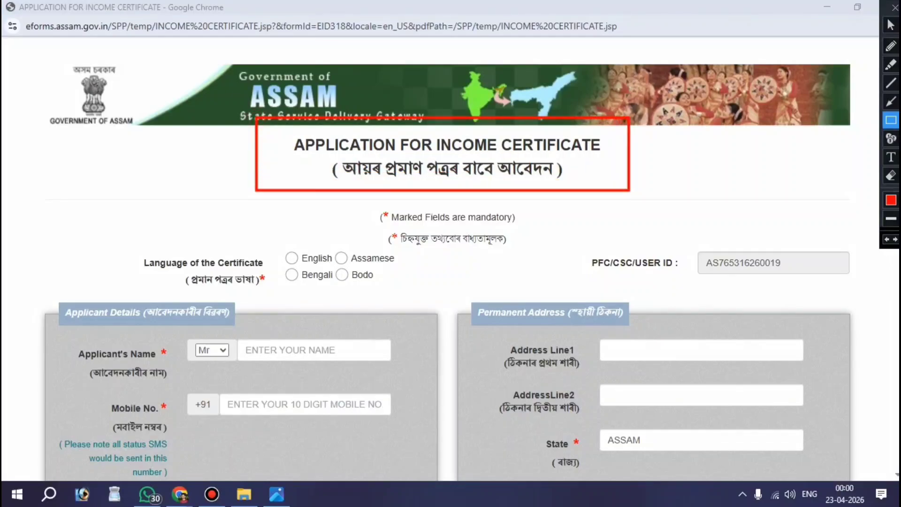
pyautogui.hotkey('ctrl', 'alt', 'd')
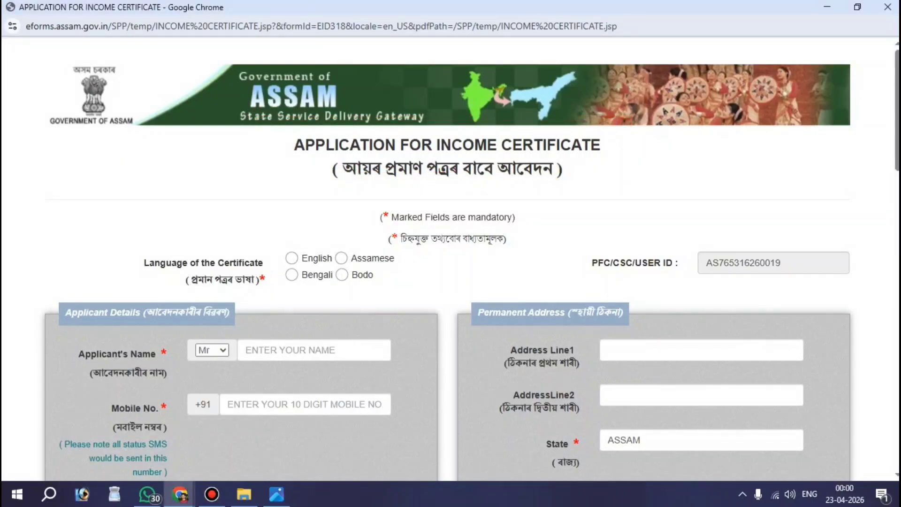
pyautogui.moveTo(143, 262); pyautogui.dragTo(258, 264)
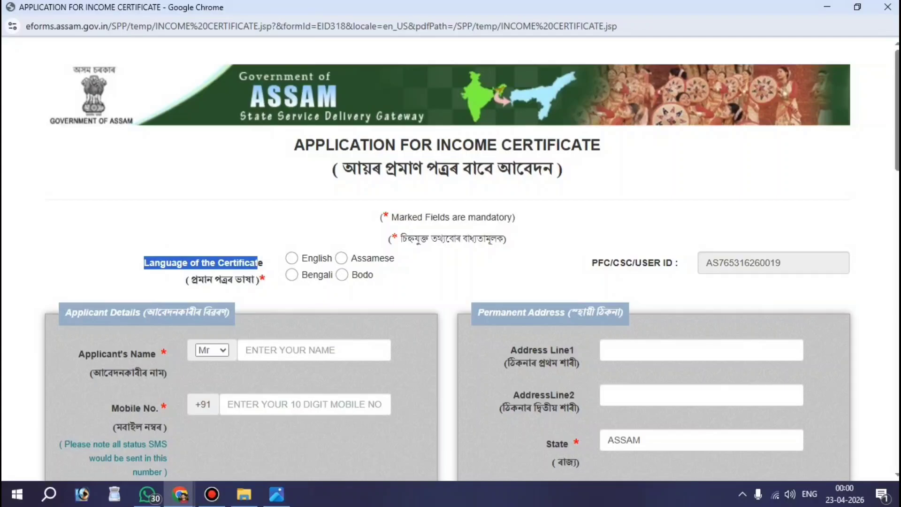
pyautogui.click(291, 258)
pyautogui.scroll(-2, 291, 258)
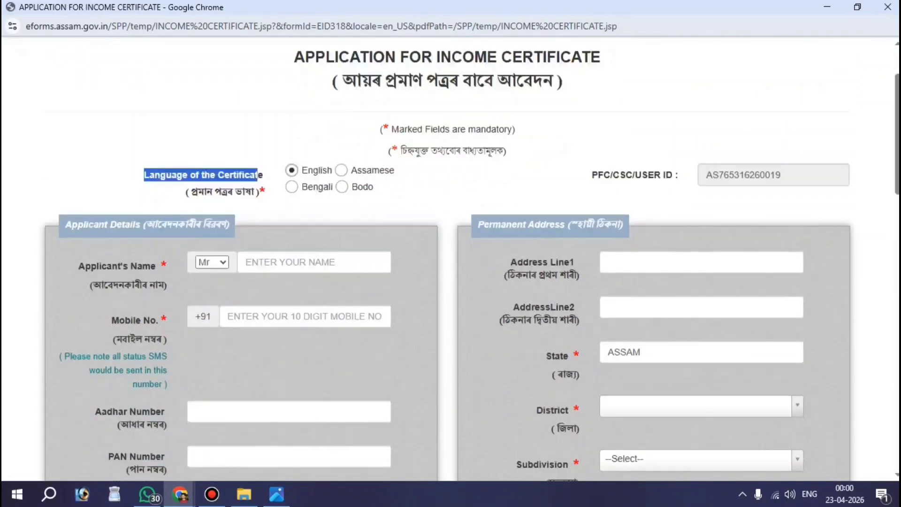
pyautogui.moveTo(79, 243); pyautogui.dragTo(167, 243)
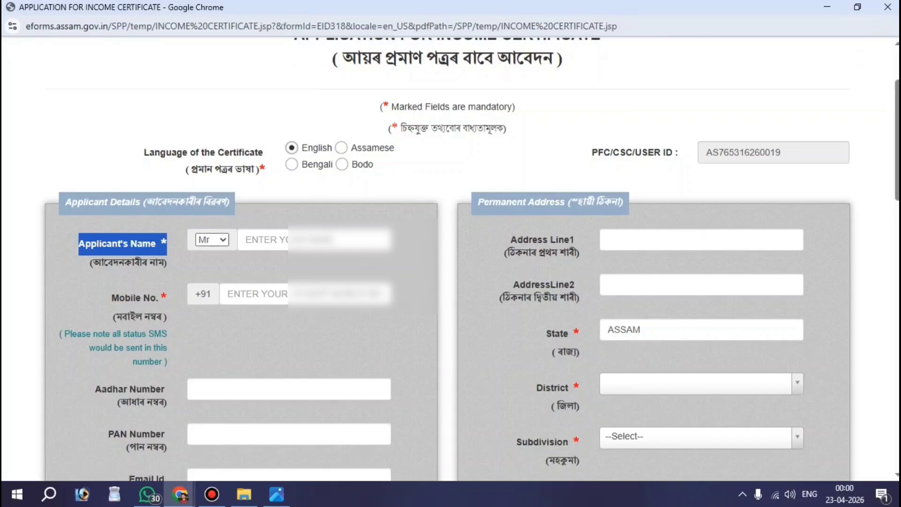
pyautogui.click(212, 239)
pyautogui.click(282, 242)
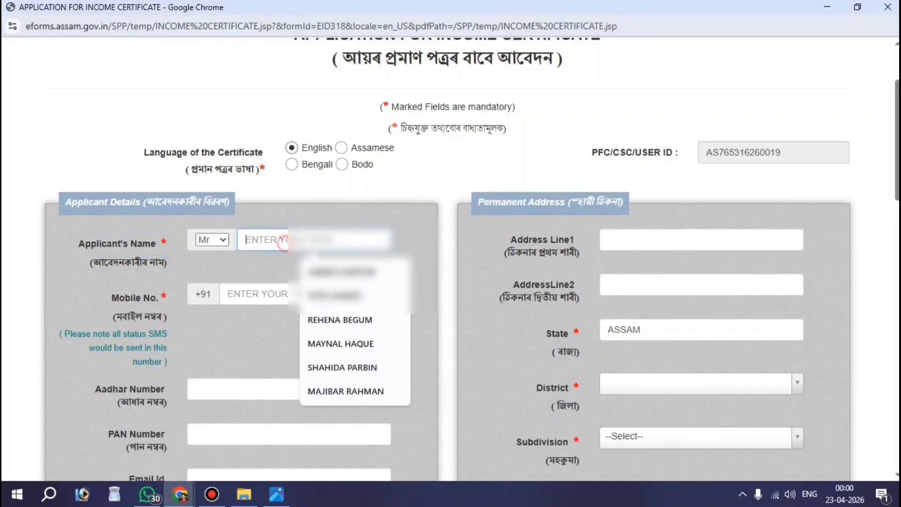
pyautogui.press('Down')
pyautogui.press('Down')
pyautogui.press('Down')
pyautogui.press('Return')
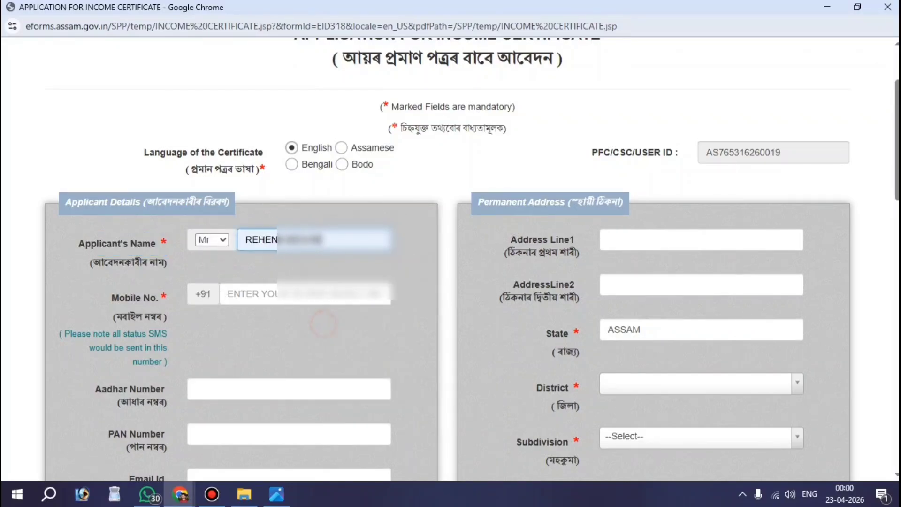
pyautogui.scroll(-1, 451, 281)
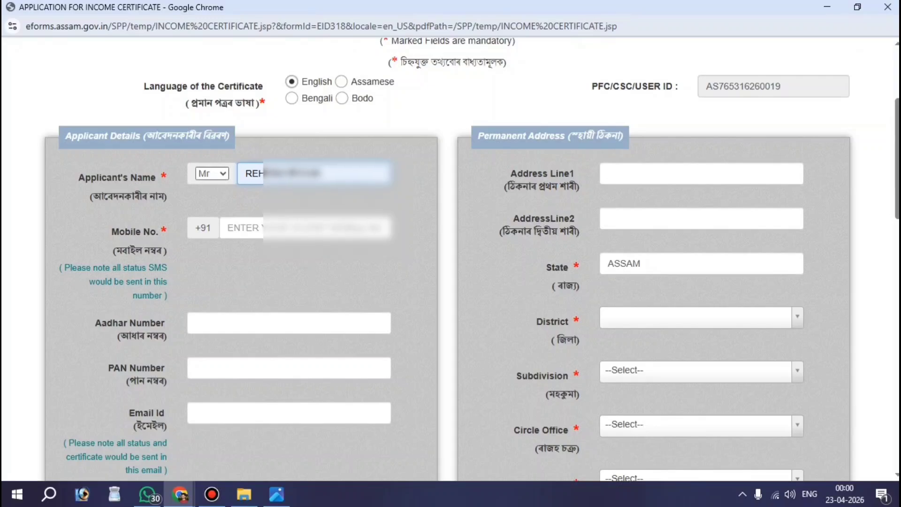
pyautogui.click(113, 232)
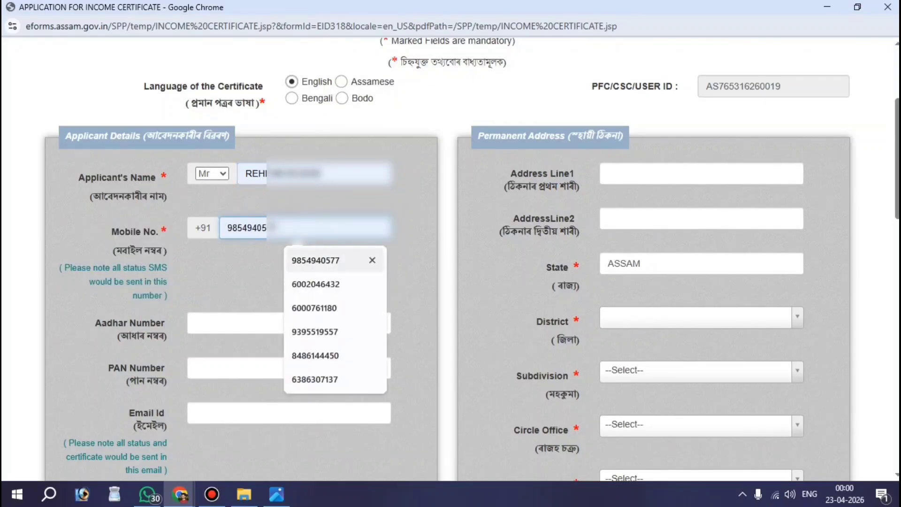
pyautogui.click(308, 261)
pyautogui.scroll(-3, 451, 258)
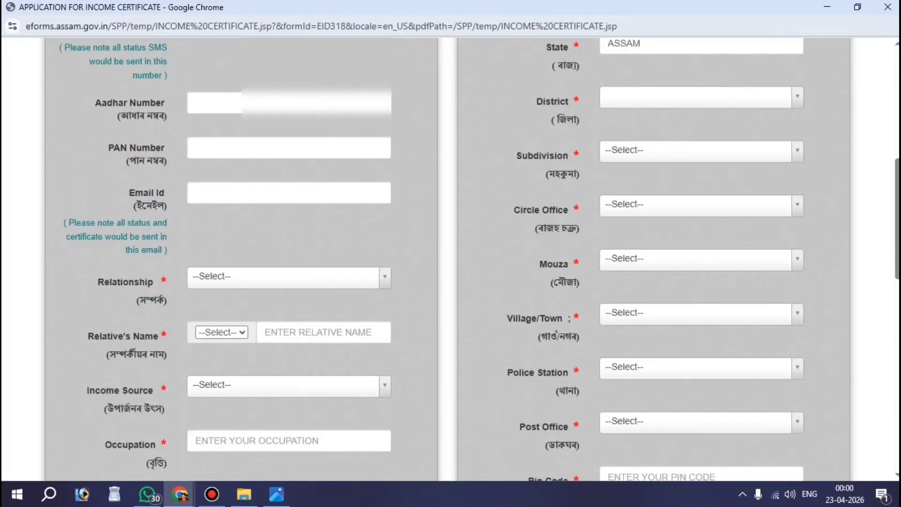
pyautogui.moveTo(108, 104); pyautogui.dragTo(142, 104)
pyautogui.moveTo(139, 161); pyautogui.dragTo(167, 160)
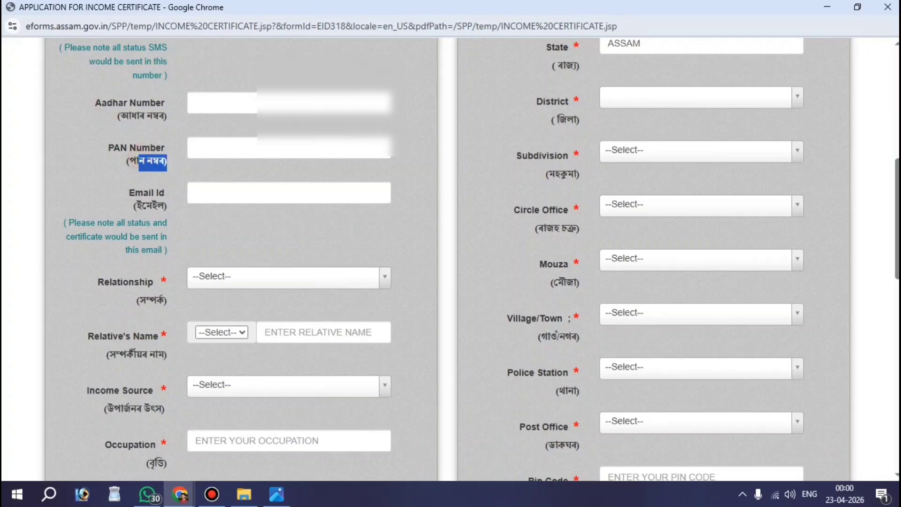
pyautogui.moveTo(151, 193); pyautogui.dragTo(167, 193)
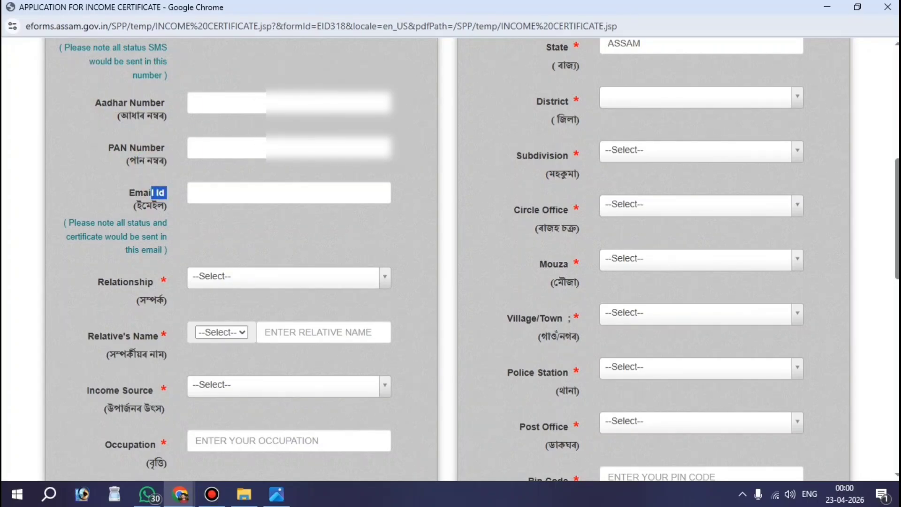
pyautogui.scroll(-2, 450, 258)
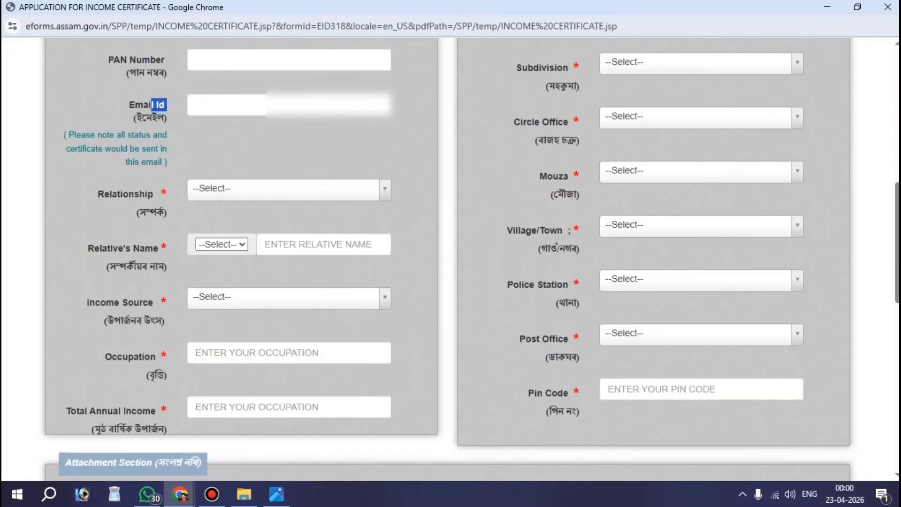
pyautogui.click(142, 172)
pyautogui.hotkey('ctrl', 'alt', 'd')
pyautogui.moveTo(82, 171)
pyautogui.mouseDown()
pyautogui.moveTo(112, 178)
pyautogui.moveTo(182, 223)
pyautogui.mouseUp()
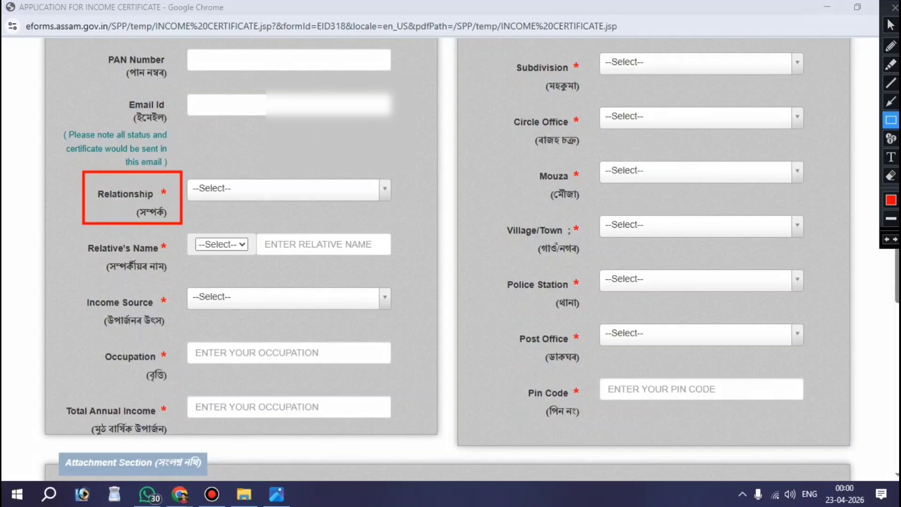
# - Set Relationship to Daughter Of and the relative to Mr with the suggested name
pyautogui.press('Escape')
pyautogui.click(236, 184)
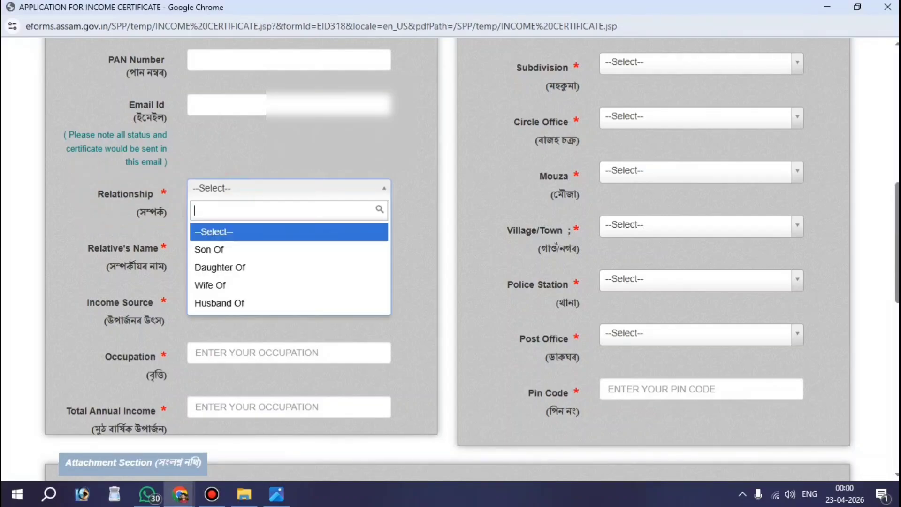
pyautogui.press('Up')
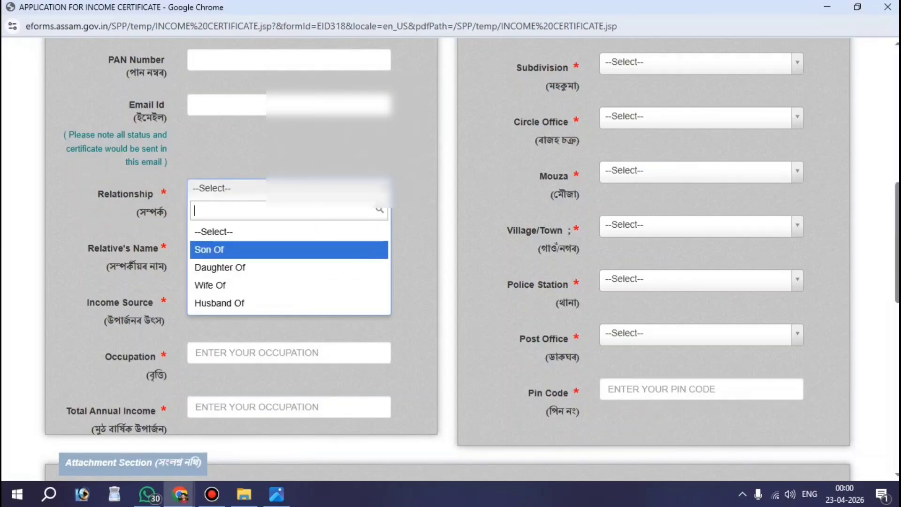
pyautogui.press('Return')
pyautogui.click(225, 189)
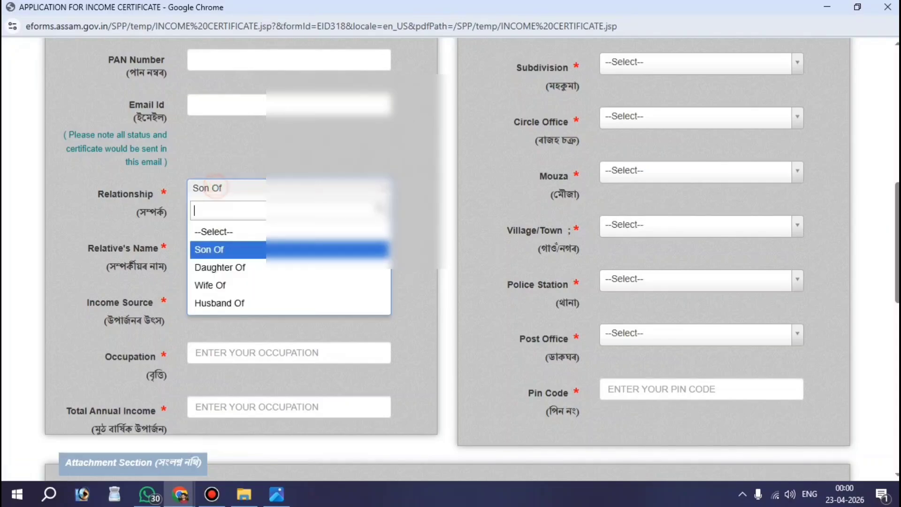
pyautogui.click(213, 266)
pyautogui.click(221, 244)
pyautogui.click(204, 291)
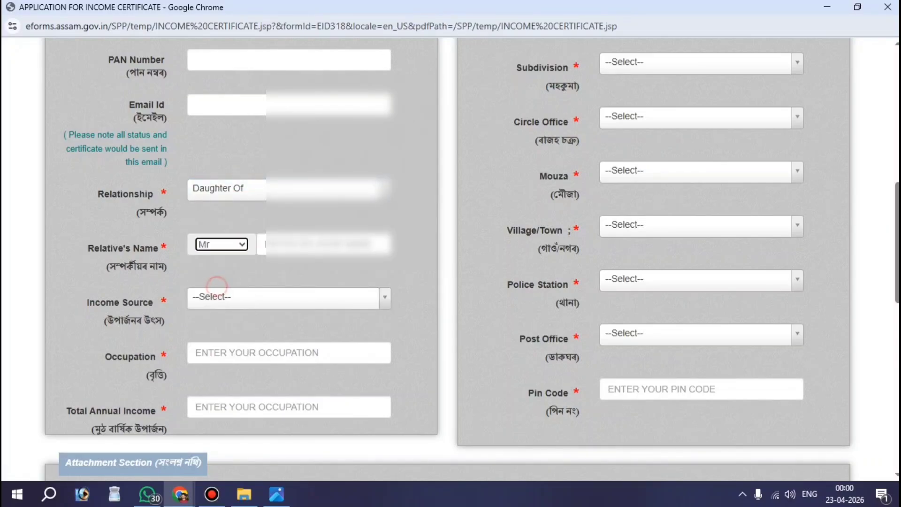
pyautogui.click(324, 244)
pyautogui.click(338, 280)
# - Choose Labour as income source and FARMER as occupation
pyautogui.scroll(-4, 338, 282)
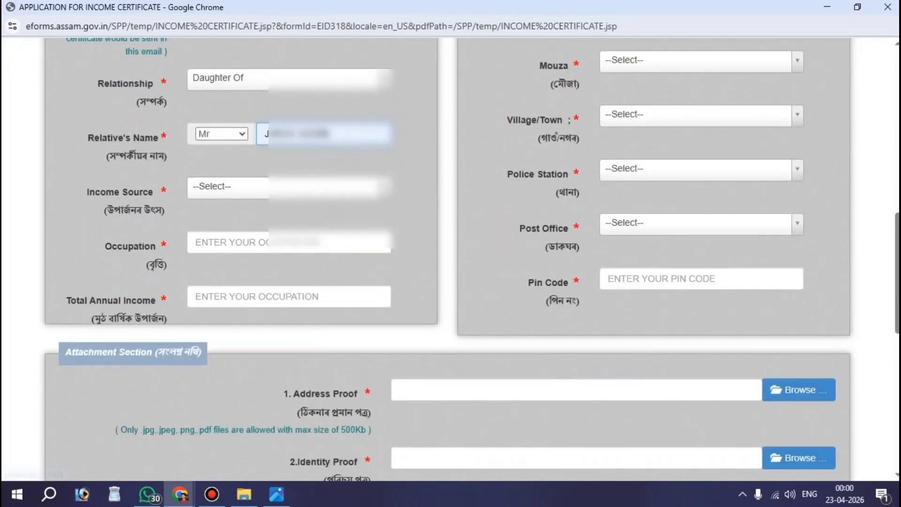
pyautogui.scroll(-1, 338, 282)
pyautogui.moveTo(86, 170); pyautogui.dragTo(157, 170)
pyautogui.click(230, 165)
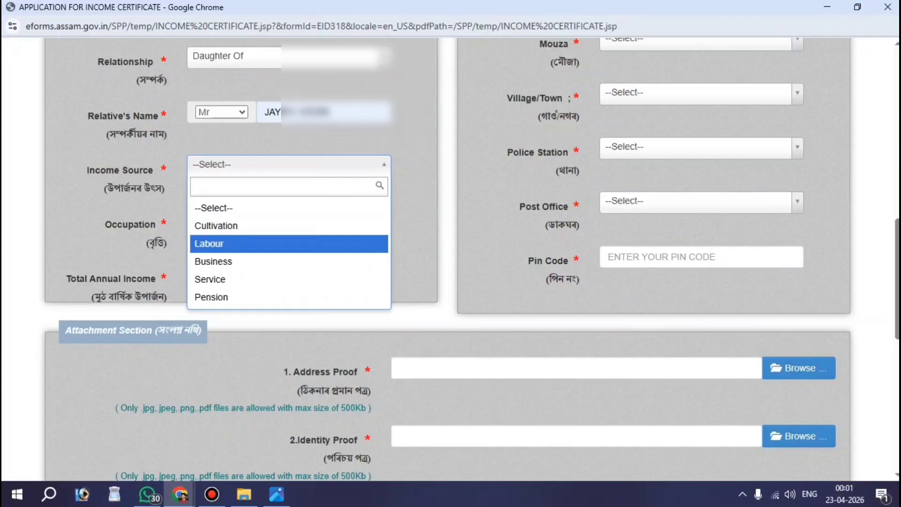
pyautogui.click(238, 245)
pyautogui.click(272, 220)
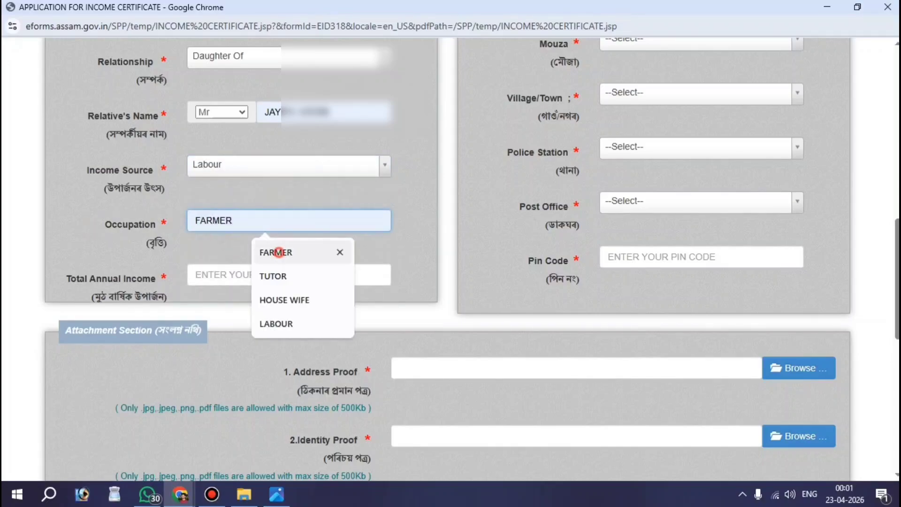
pyautogui.click(275, 251)
# - Enter 60000 as the total annual income
pyautogui.scroll(-1, 451, 258)
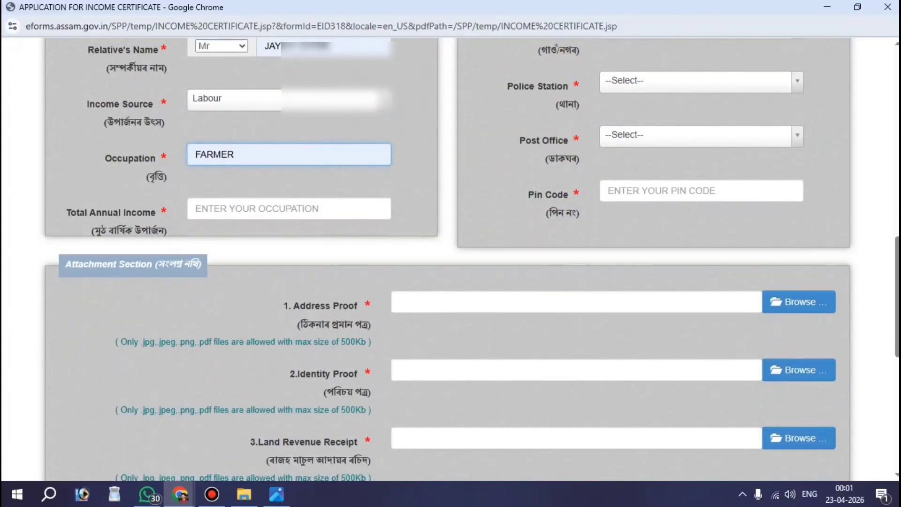
pyautogui.moveTo(70, 214); pyautogui.dragTo(168, 212)
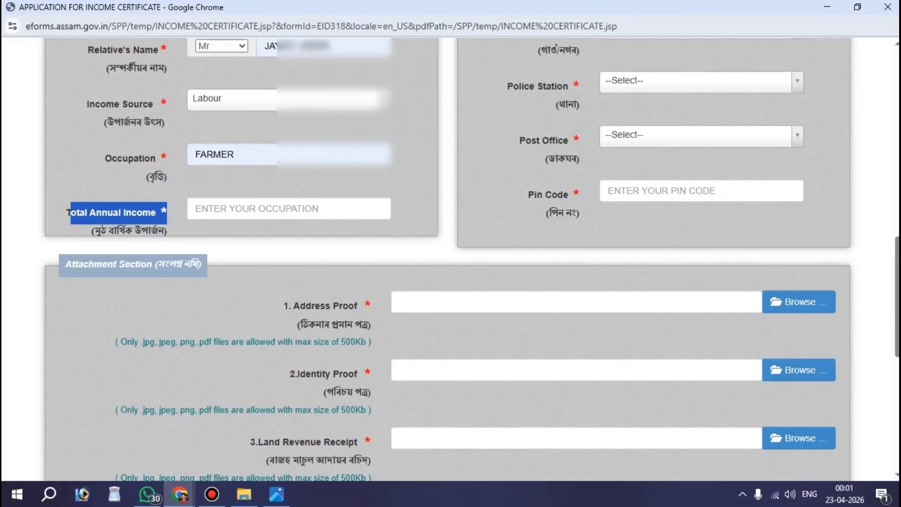
pyautogui.click(242, 208)
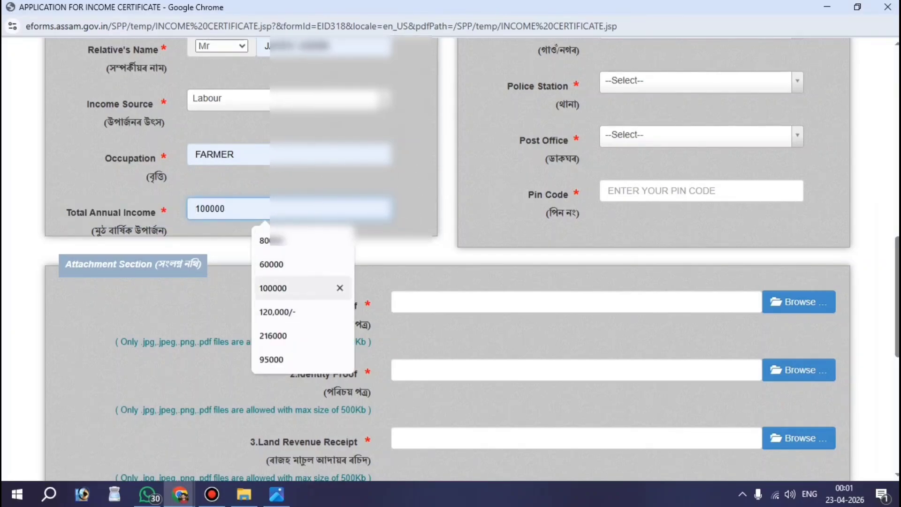
pyautogui.press('Return')
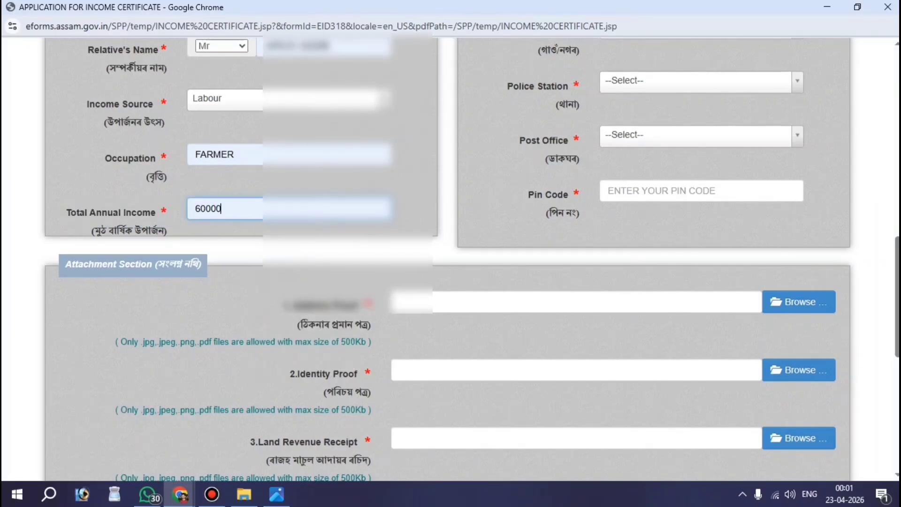
pyautogui.scroll(1, 451, 258)
pyautogui.scroll(6, 450, 258)
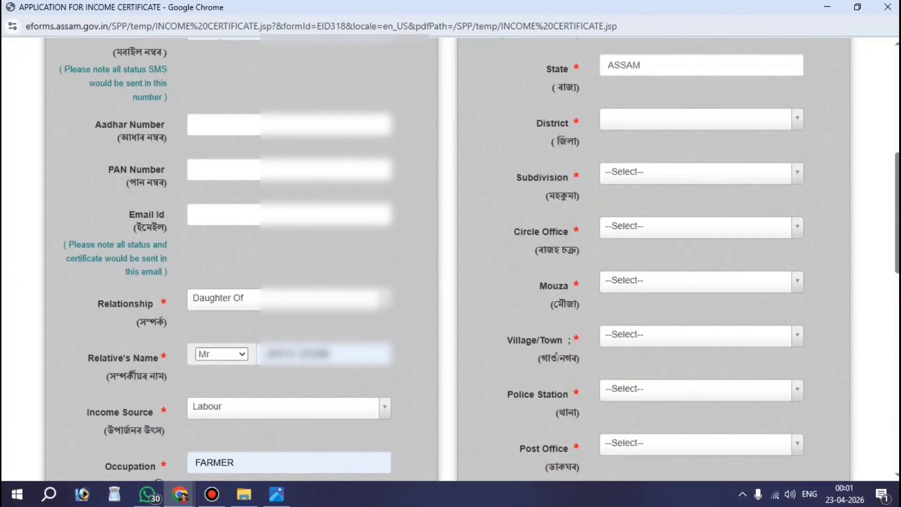
pyautogui.scroll(-6, 451, 258)
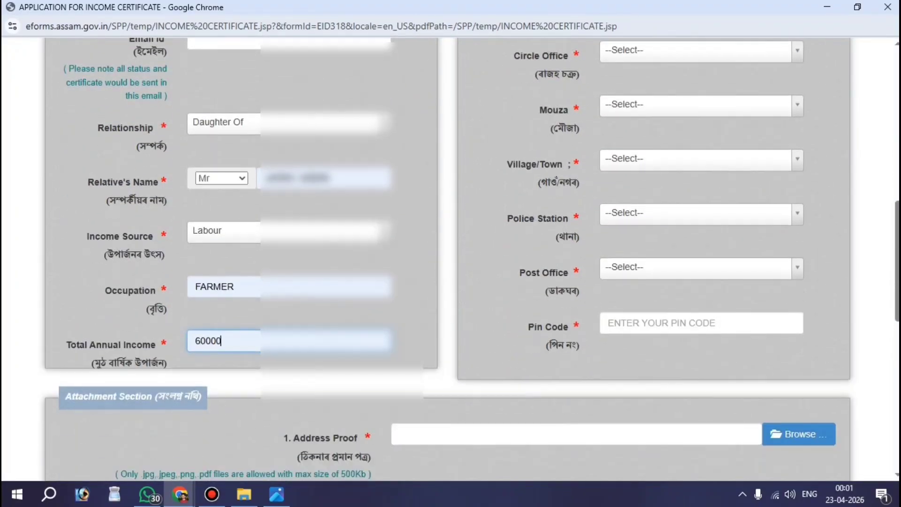
# - Set the district to Barpeta, correcting an initial Dhemaji pick
pyautogui.scroll(7, 481, 98)
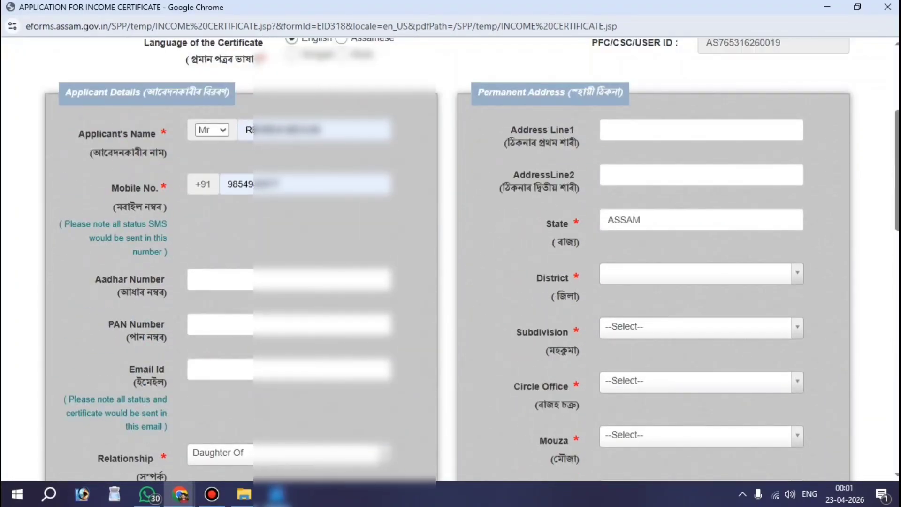
pyautogui.scroll(-2, 480, 98)
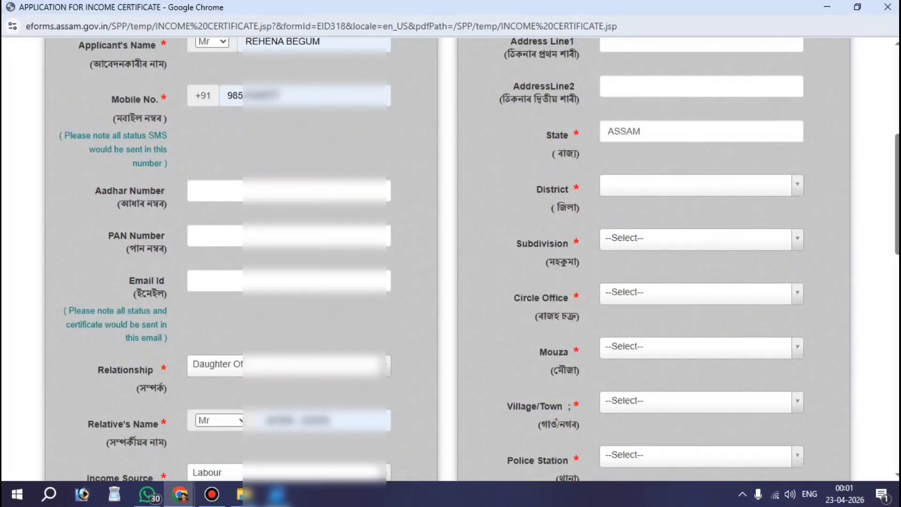
pyautogui.scroll(-3, 546, 158)
pyautogui.scroll(4, 546, 157)
pyautogui.doubleClick(547, 157)
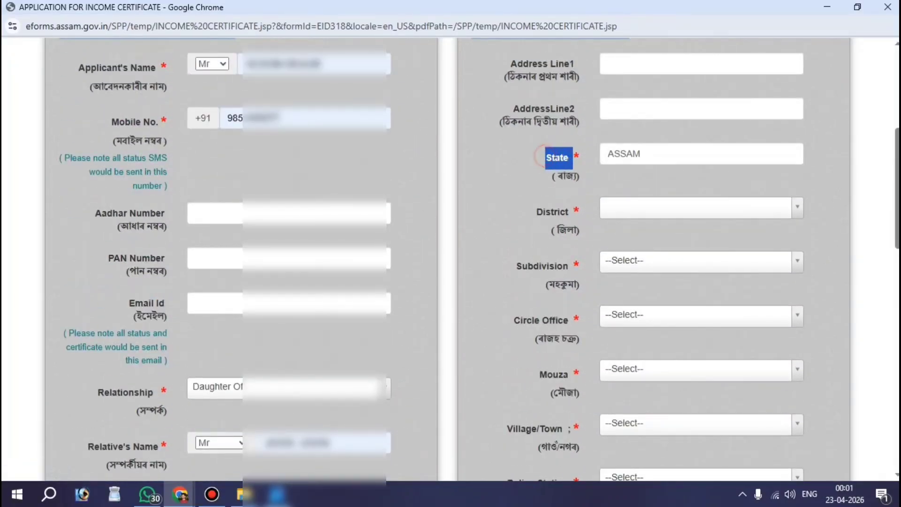
pyautogui.click(546, 157)
pyautogui.click(648, 208)
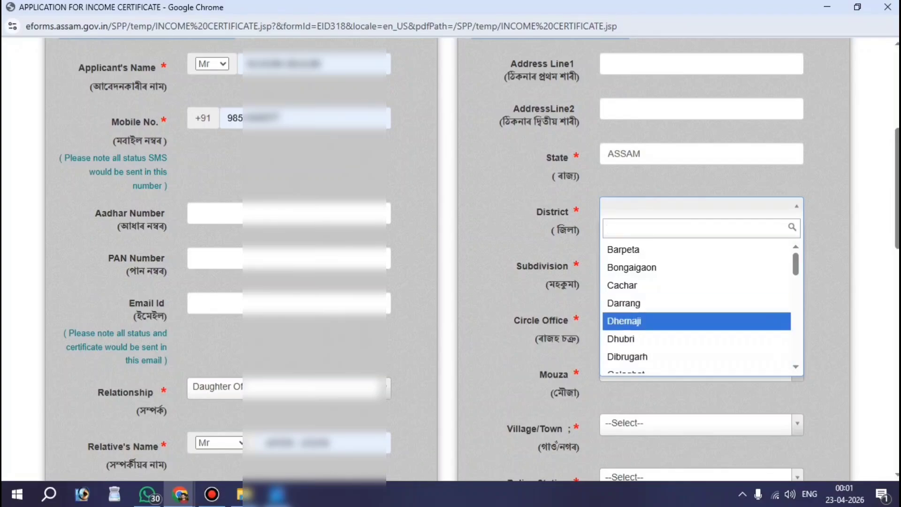
pyautogui.click(647, 321)
pyautogui.click(649, 210)
pyautogui.click(631, 249)
# - Choose subdivision Barpeta(sadar), circle office Barpeta and Mouza Betbari
pyautogui.scroll(-1, 631, 249)
pyautogui.moveTo(509, 221); pyautogui.dragTo(572, 221)
pyautogui.click(635, 222)
pyautogui.click(648, 277)
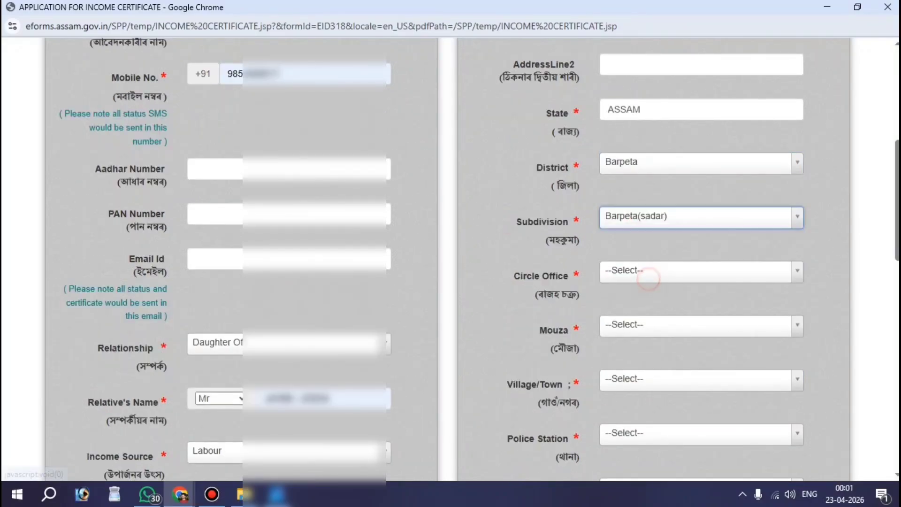
pyautogui.moveTo(511, 276); pyautogui.dragTo(573, 275)
pyautogui.click(627, 270)
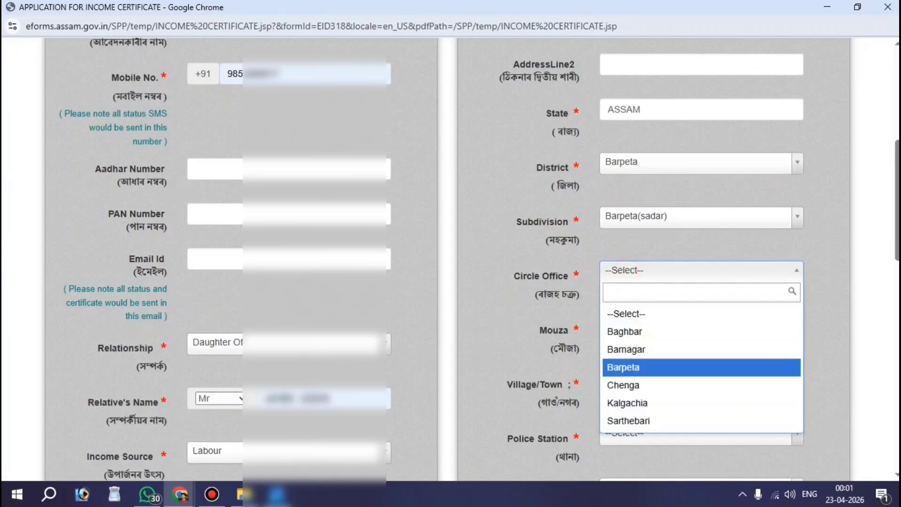
pyautogui.click(623, 367)
pyautogui.scroll(-2, 623, 367)
pyautogui.moveTo(573, 241); pyautogui.dragTo(532, 240)
pyautogui.click(608, 238)
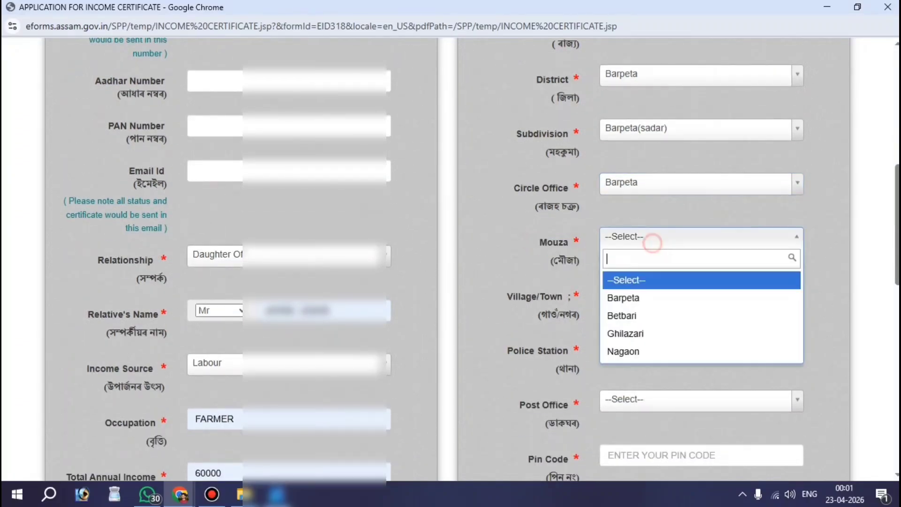
pyautogui.click(624, 314)
pyautogui.scroll(-2, 624, 314)
pyautogui.moveTo(511, 208); pyautogui.dragTo(576, 209)
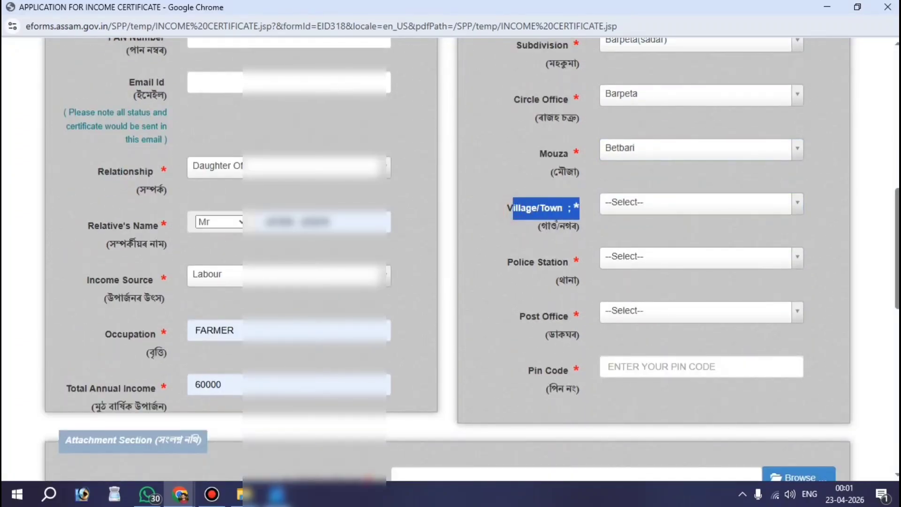
pyautogui.click(652, 202)
pyautogui.write('barba')
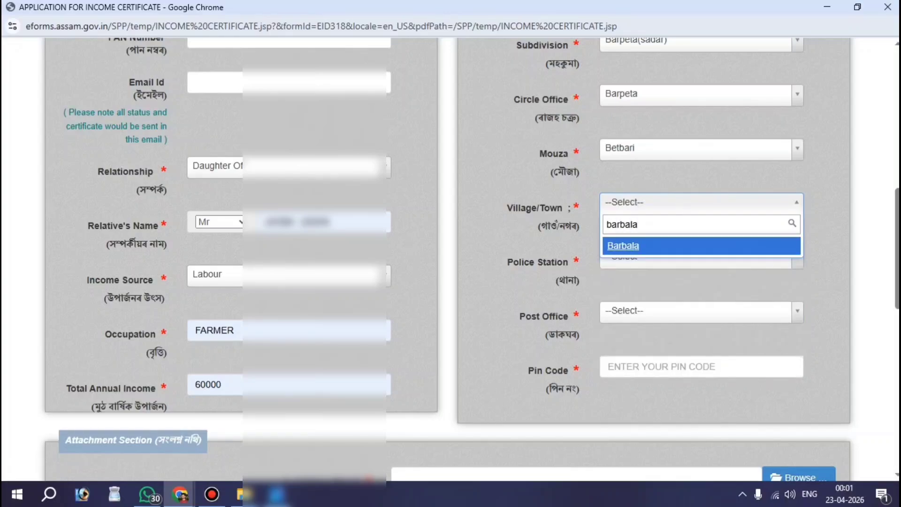
pyautogui.write('la')
pyautogui.doubleClick(661, 230)
pyautogui.press('BackSpace')
pyautogui.write('othe')
pyautogui.click(645, 250)
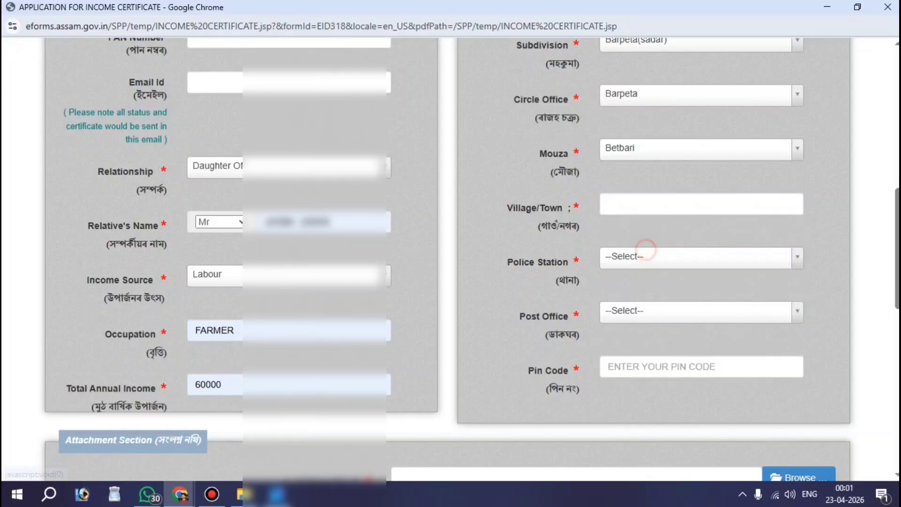
pyautogui.click(619, 209)
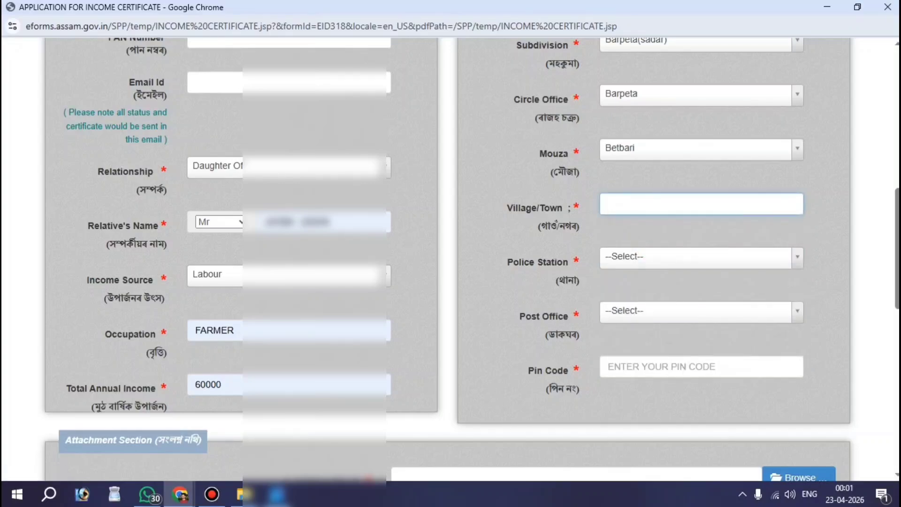
pyautogui.write('BARBALA')
# - Choose HOWLI as the police station
pyautogui.moveTo(511, 258); pyautogui.dragTo(582, 281)
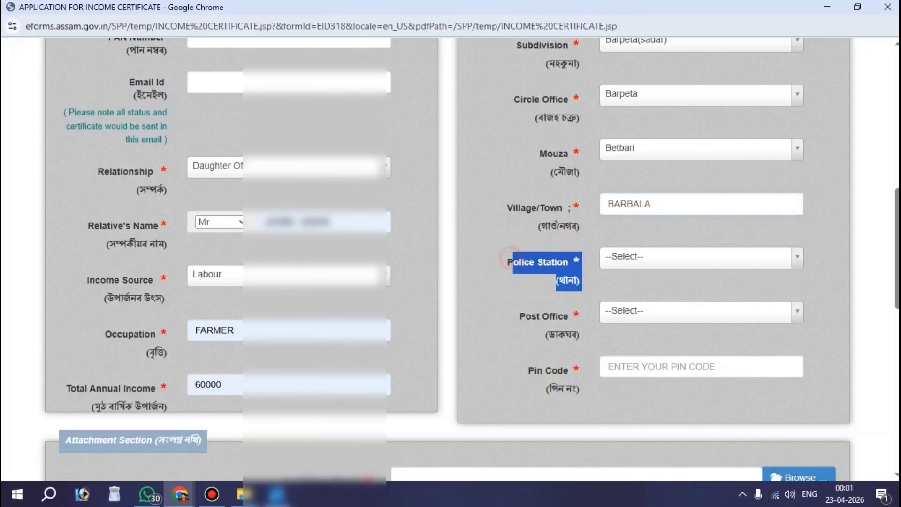
pyautogui.click(661, 255)
pyautogui.click(644, 389)
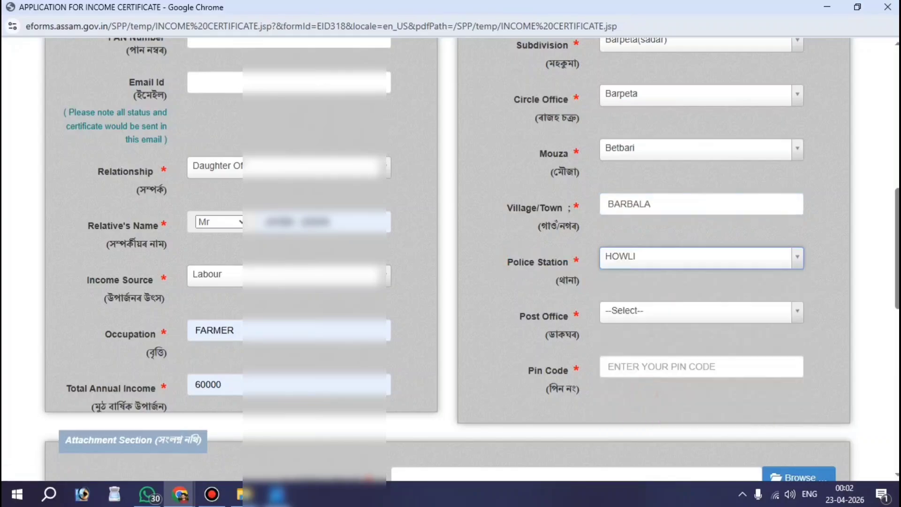
pyautogui.moveTo(516, 316); pyautogui.dragTo(573, 315)
# - Pick Barbala B.O as post office and check the auto-filled Pin Code 781316
pyautogui.click(657, 312)
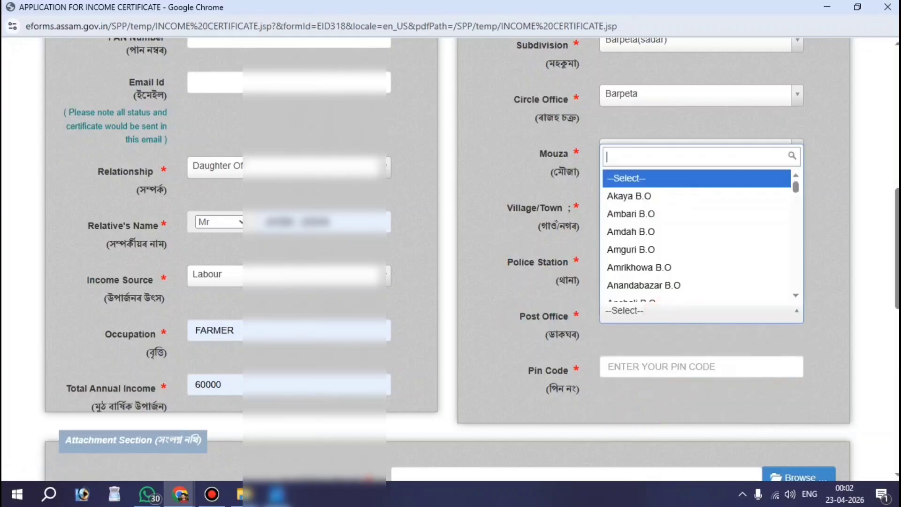
pyautogui.write('barbal')
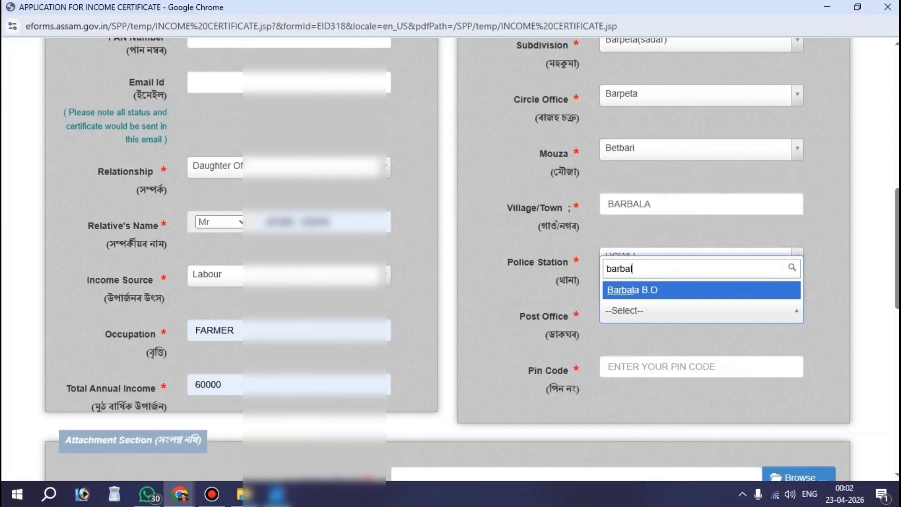
pyautogui.click(662, 294)
pyautogui.scroll(-2, 661, 294)
pyautogui.moveTo(523, 276); pyautogui.dragTo(587, 286)
pyautogui.click(647, 282)
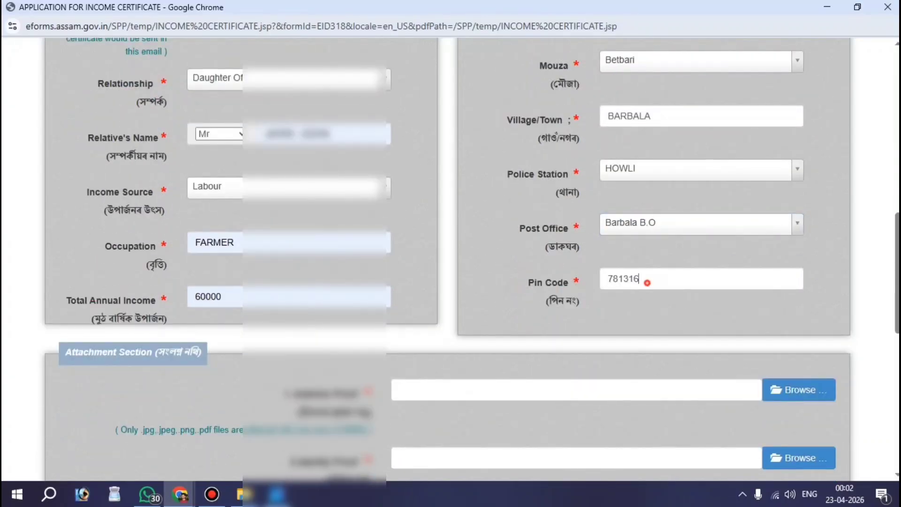
pyautogui.doubleClick(647, 282)
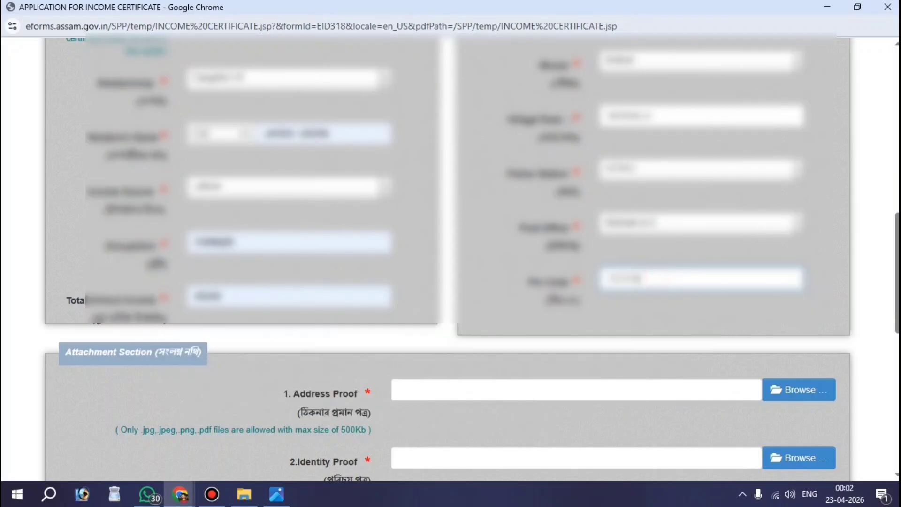
# - Attach the adhar crad file as the identity proof
pyautogui.scroll(-1, 450, 258)
pyautogui.scroll(-2, 450, 258)
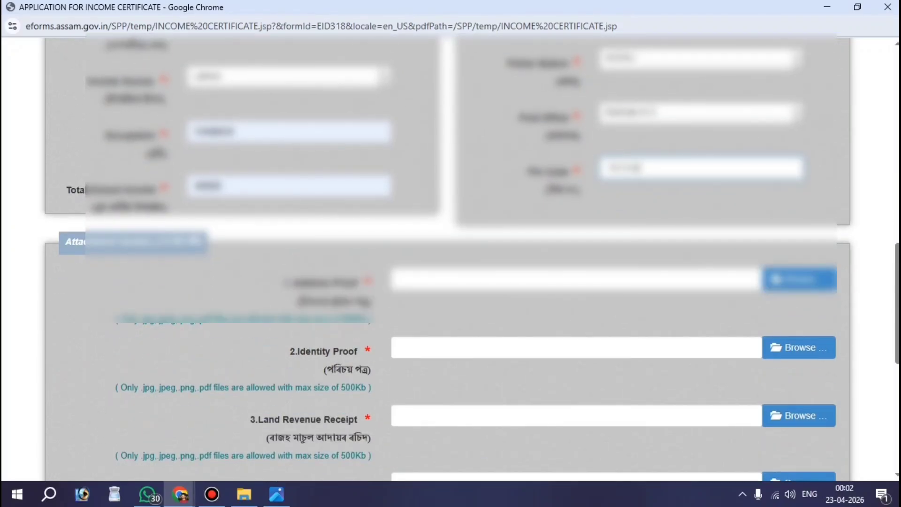
pyautogui.scroll(-3, 451, 258)
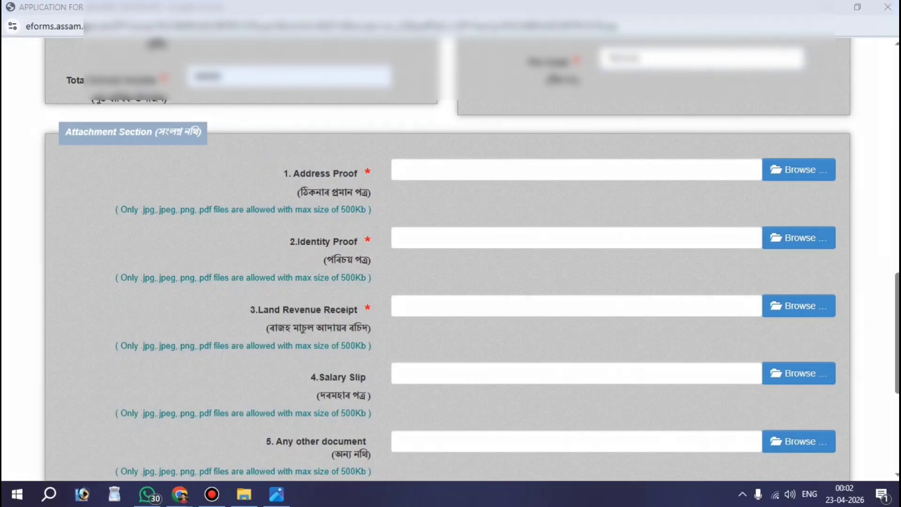
pyautogui.moveTo(249, 149)
pyautogui.mouseDown()
pyautogui.moveTo(368, 210)
pyautogui.moveTo(408, 200)
pyautogui.mouseUp()
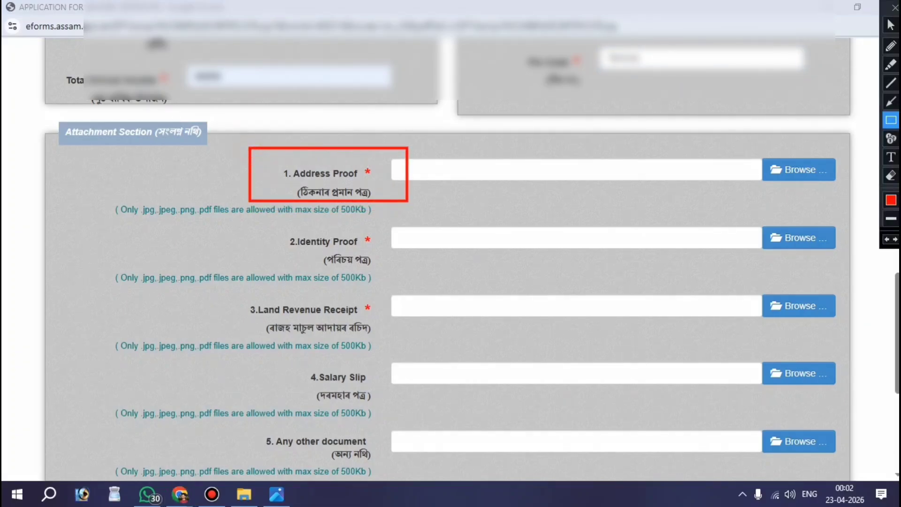
pyautogui.press('Escape')
pyautogui.click(755, 170)
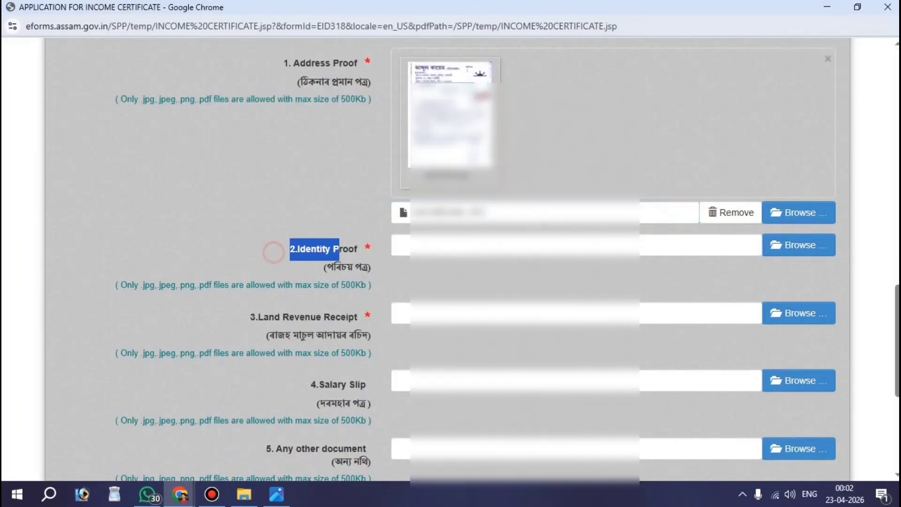
pyautogui.moveTo(272, 251); pyautogui.dragTo(365, 248)
pyautogui.click(798, 243)
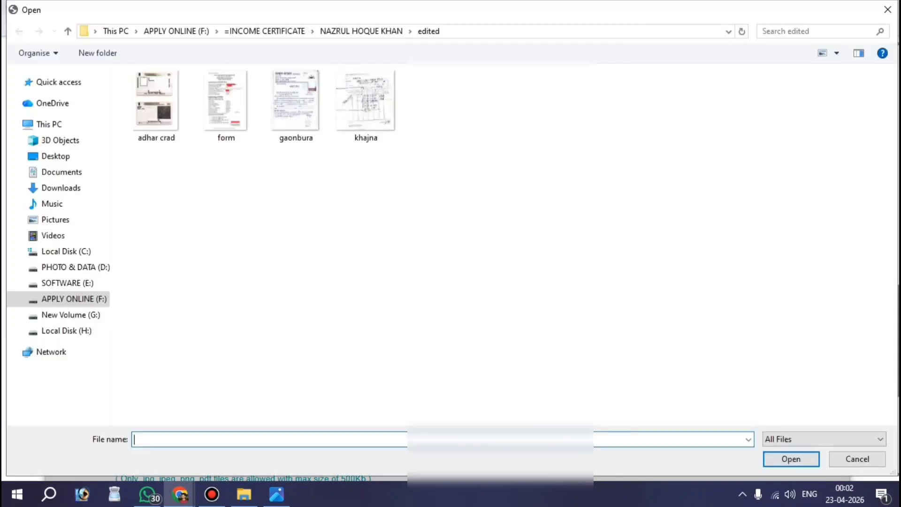
pyautogui.doubleClick(156, 101)
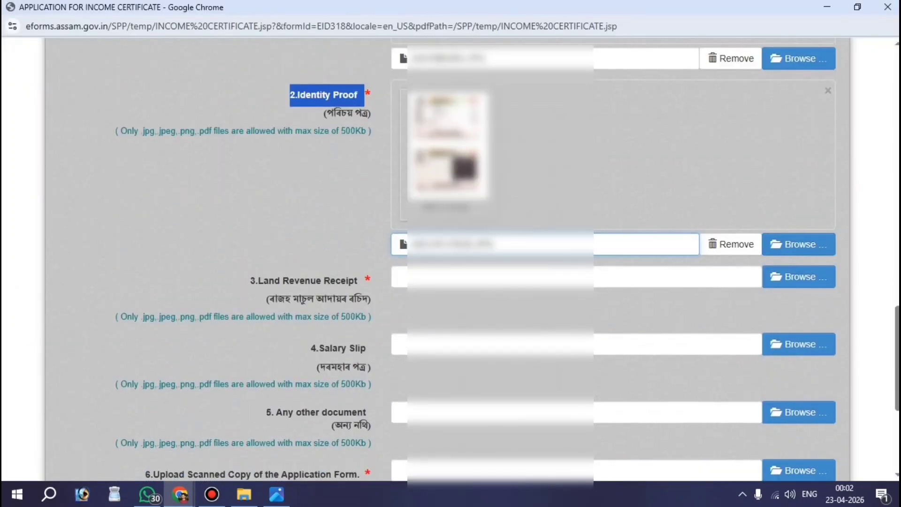
# - Attach the khajna scan as land revenue receipt, leaving Salary Slip empty
pyautogui.scroll(-2, 470, 258)
pyautogui.moveTo(250, 170); pyautogui.dragTo(371, 169)
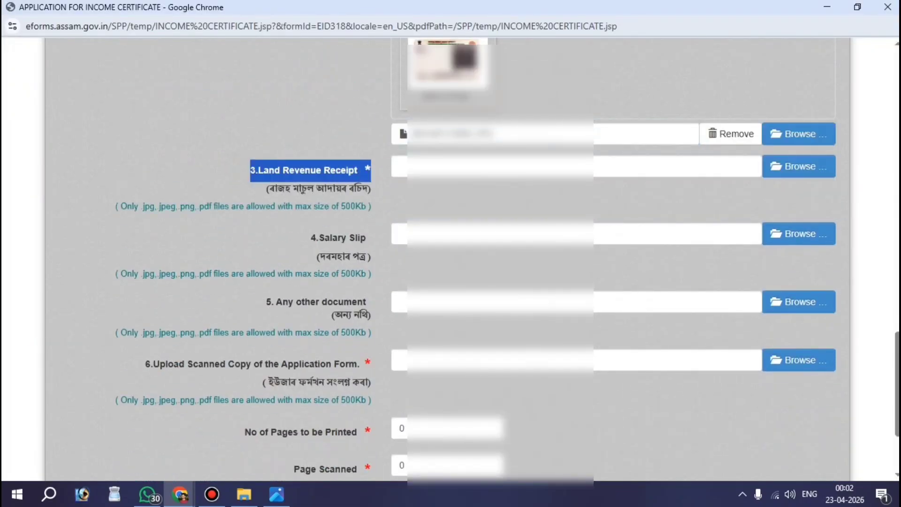
pyautogui.click(798, 166)
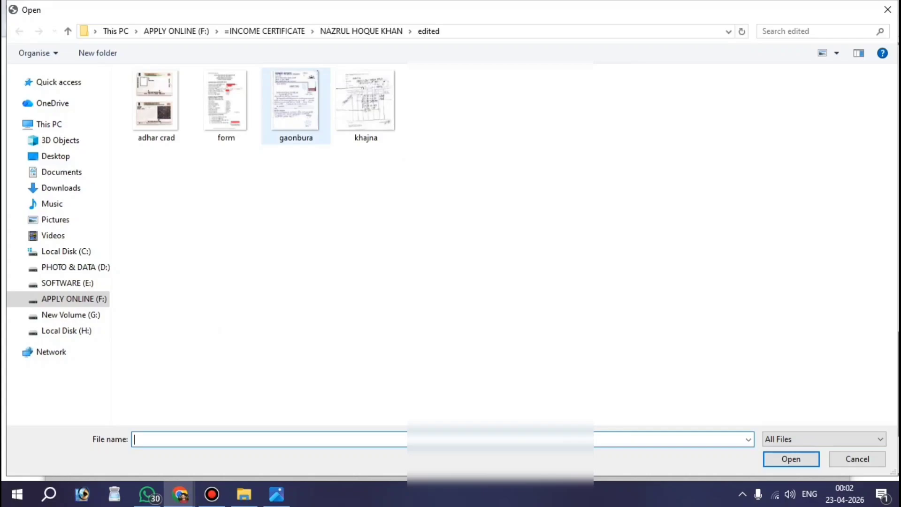
pyautogui.doubleClick(362, 100)
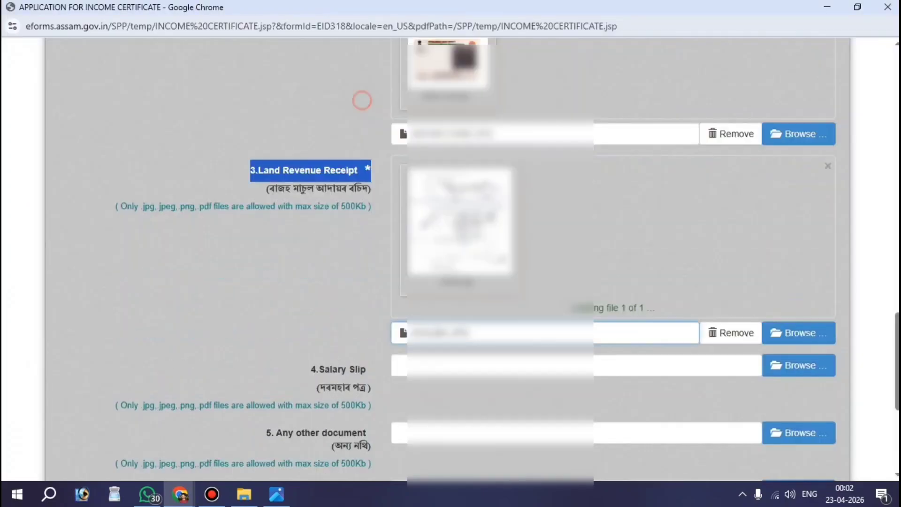
pyautogui.scroll(-3, 361, 100)
pyautogui.moveTo(305, 200); pyautogui.dragTo(370, 225)
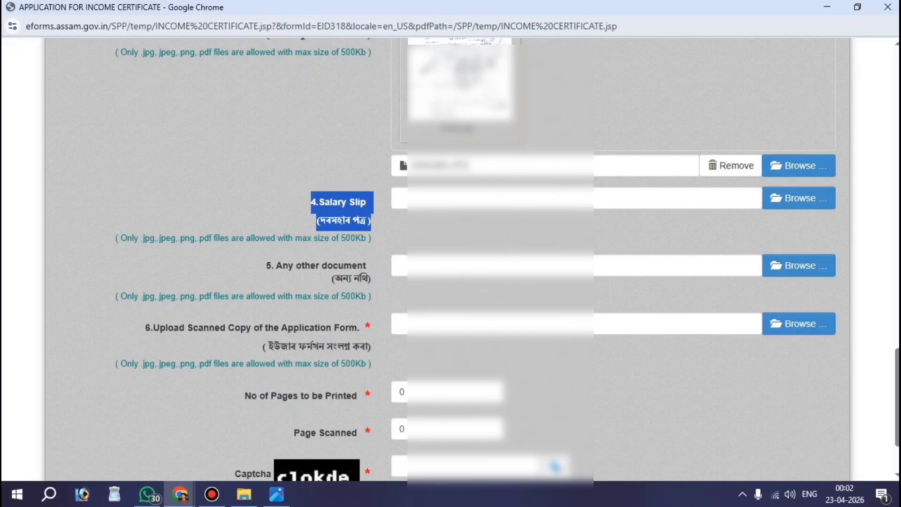
pyautogui.click(275, 205)
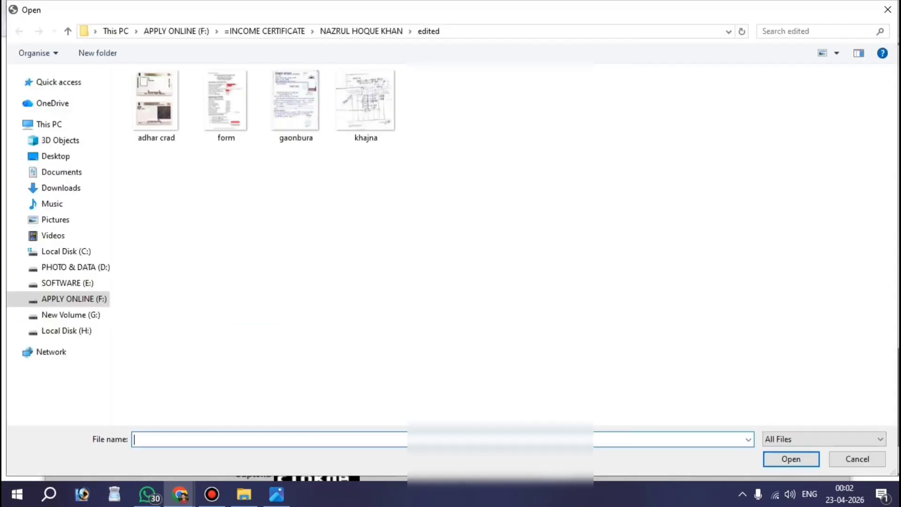
pyautogui.press('Escape')
# - Attach gaonbura as Any other document and form as the scanned application
pyautogui.scroll(-2, 450, 235)
pyautogui.moveTo(265, 177); pyautogui.dragTo(371, 192)
pyautogui.click(797, 177)
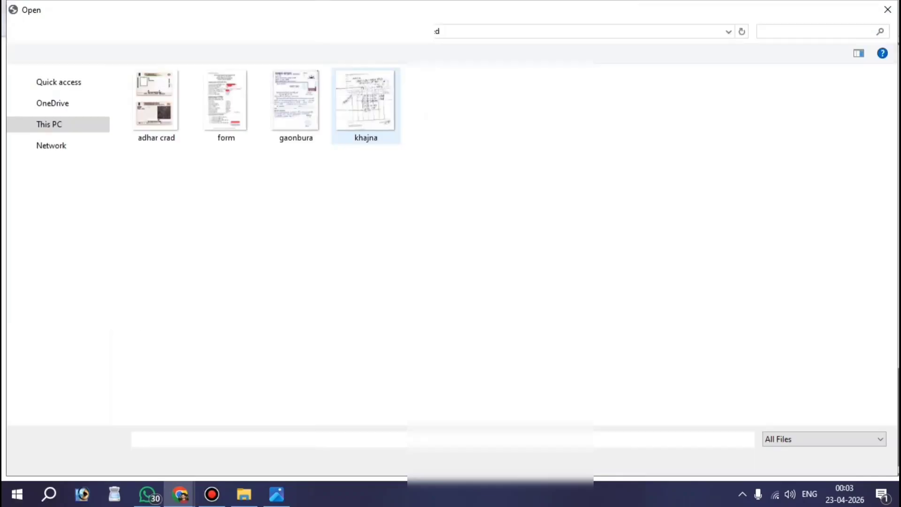
pyautogui.doubleClick(295, 100)
pyautogui.scroll(-2, 451, 235)
pyautogui.moveTo(145, 234); pyautogui.dragTo(371, 234)
pyautogui.click(798, 230)
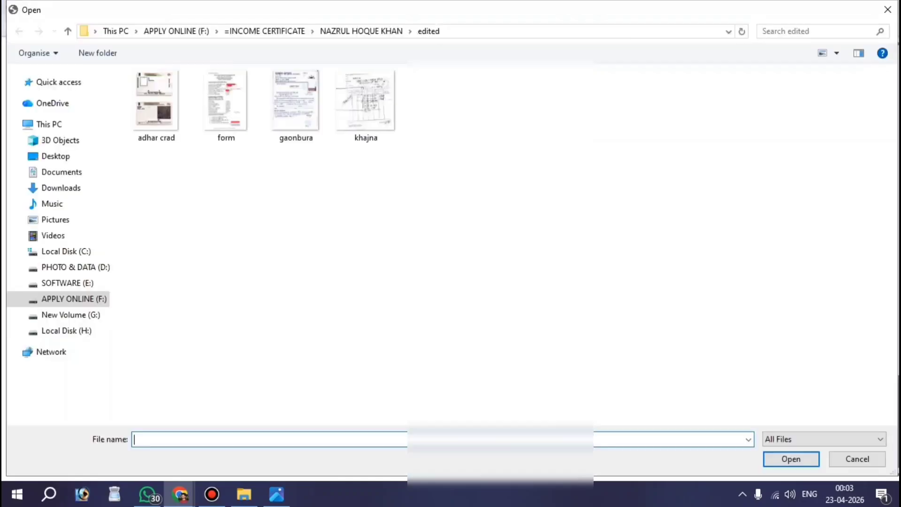
pyautogui.doubleClick(225, 100)
pyautogui.scroll(-2, 450, 253)
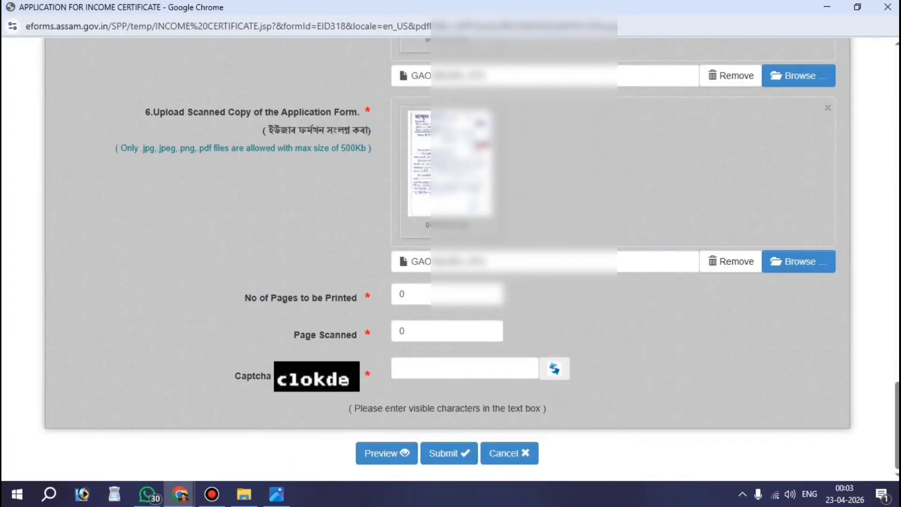
# - Set No of Pages to be Printed and Page Scanned to 4
pyautogui.doubleClick(250, 298)
pyautogui.tripleClick(245, 298)
pyautogui.press('Tab')
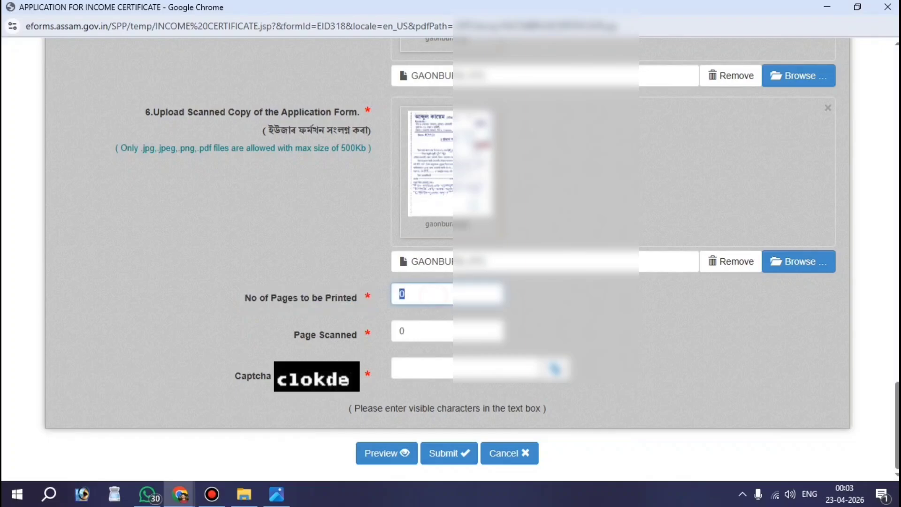
pyautogui.moveTo(276, 332); pyautogui.dragTo(371, 335)
pyautogui.doubleClick(437, 339)
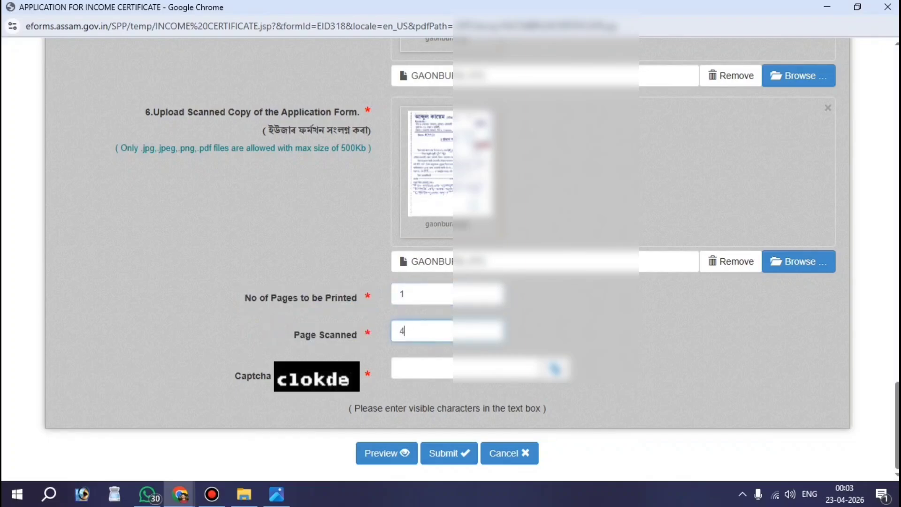
pyautogui.write('4')
# - Fill in the captcha and submit the income certificate form, confirming with Yes
pyautogui.click(419, 379)
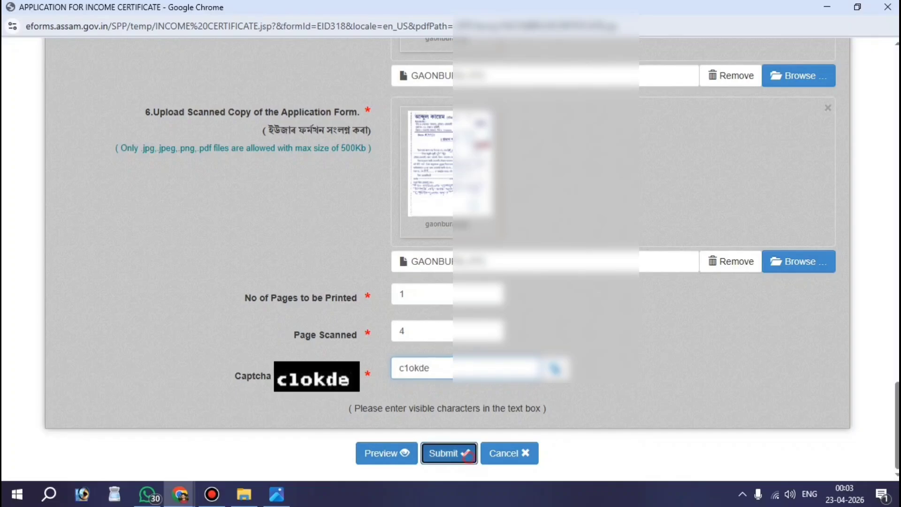
pyautogui.click(448, 452)
pyautogui.click(541, 286)
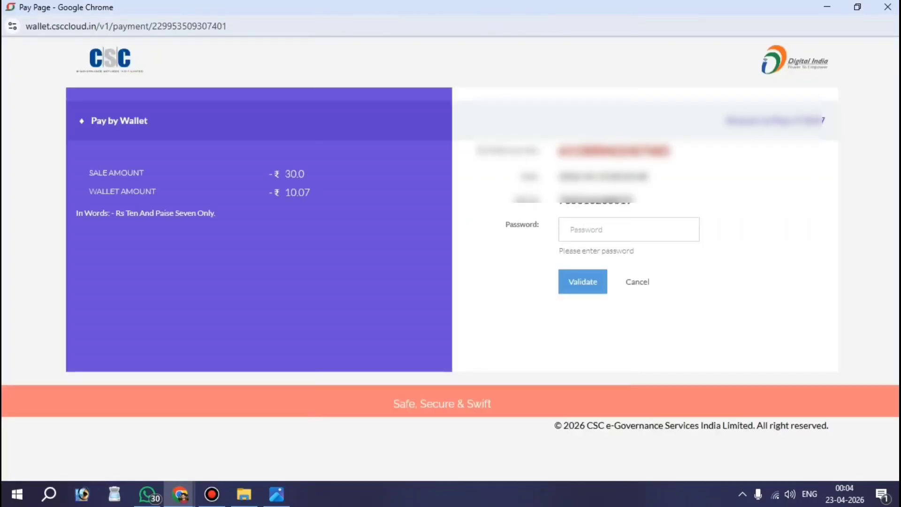
# - Validate the wallet password, then highlight the Wallet Pin field and ₹10.07 payment
pyautogui.click(632, 228)
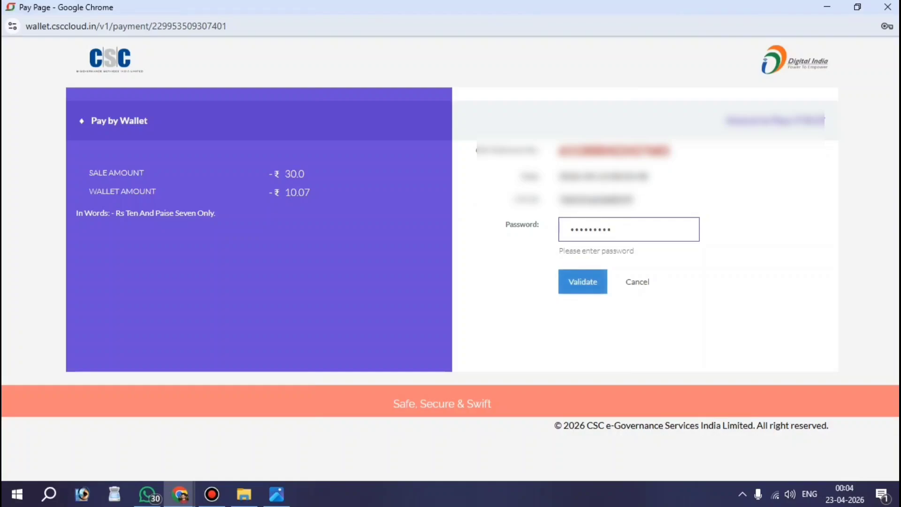
pyautogui.click(583, 281)
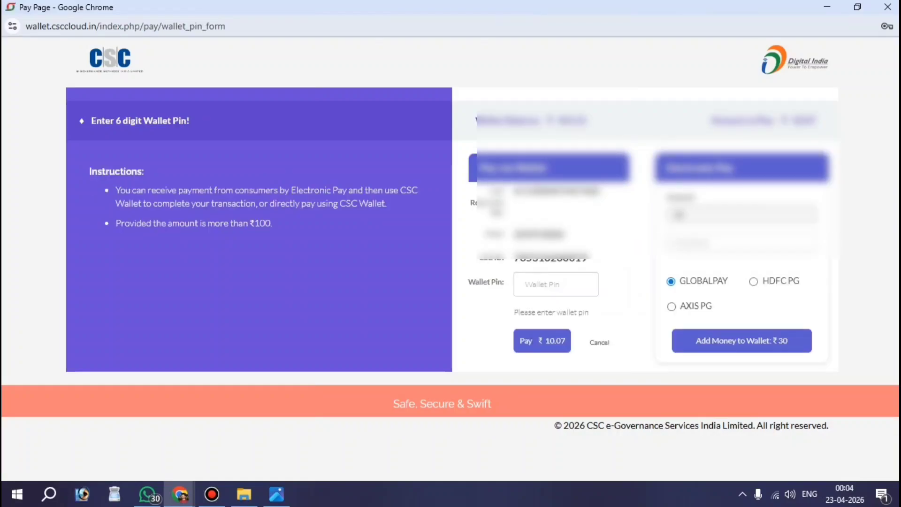
pyautogui.hotkey('ctrl', 'alt', 'd')
pyautogui.moveTo(462, 261)
pyautogui.mouseDown()
pyautogui.moveTo(528, 292)
pyautogui.moveTo(609, 302)
pyautogui.mouseUp()
pyautogui.moveTo(492, 317); pyautogui.dragTo(576, 363)
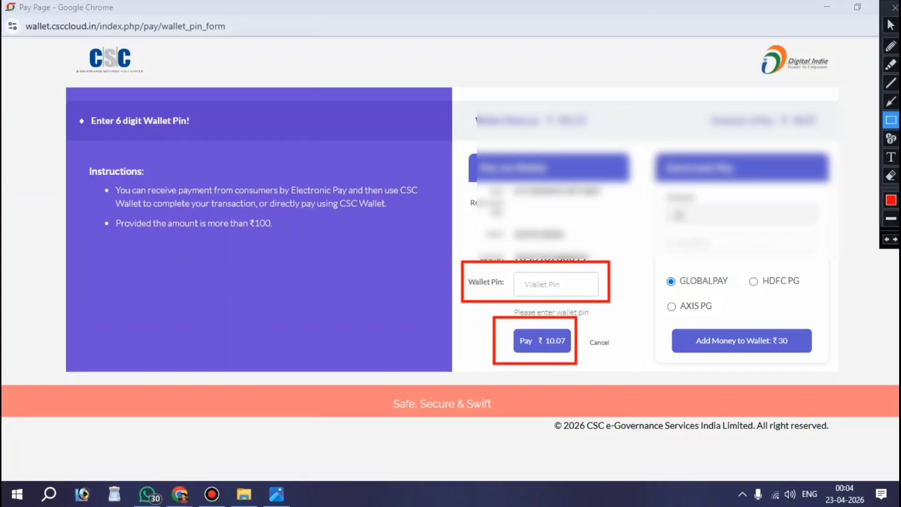
pyautogui.hotkey('ctrl', 'alt', 'd')
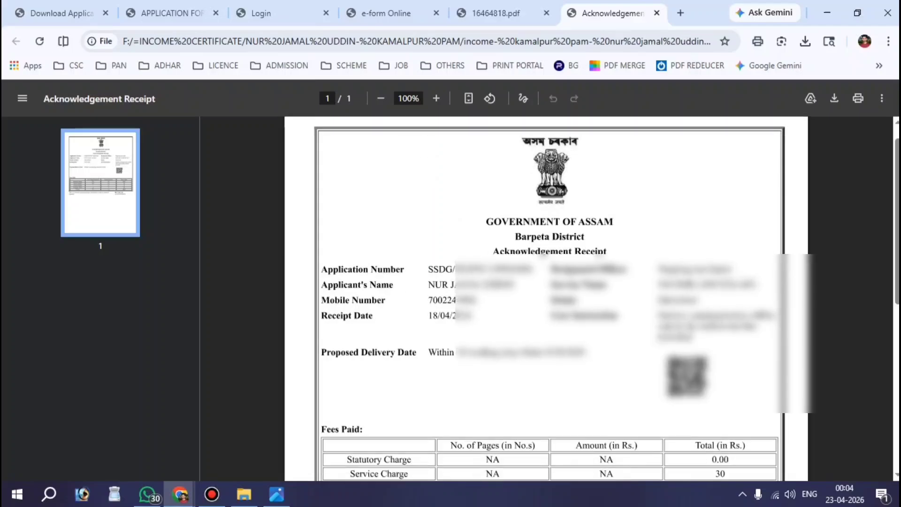
# - Review the Acknowledgement Receipt, highlighting its Application Number, then open a new tab
pyautogui.scroll(-3, 546, 298)
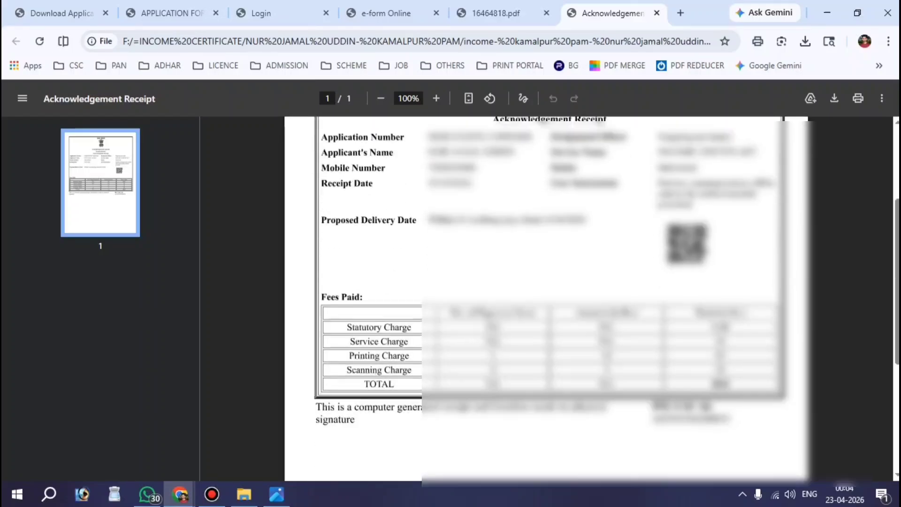
pyautogui.scroll(4, 545, 298)
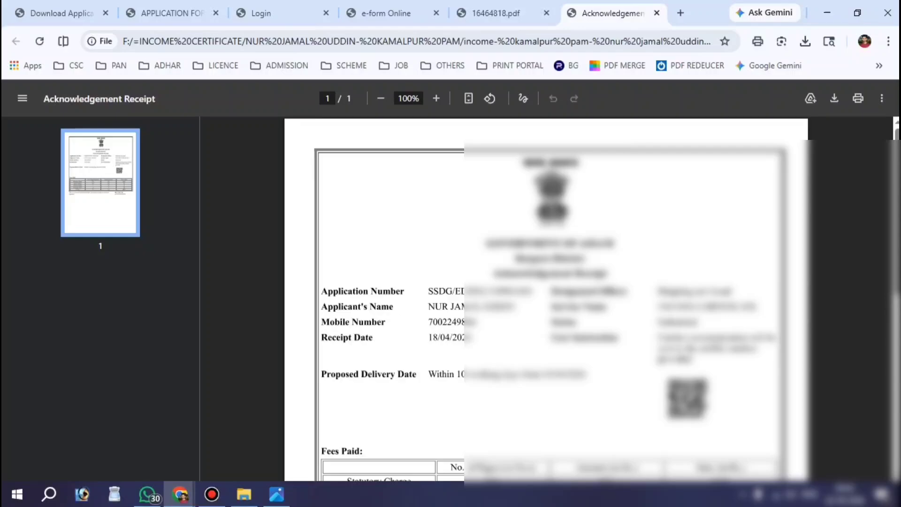
pyautogui.hotkey('ctrl', 'alt', 'd')
pyautogui.moveTo(312, 278)
pyautogui.mouseDown()
pyautogui.moveTo(523, 304)
pyautogui.moveTo(544, 299)
pyautogui.mouseUp()
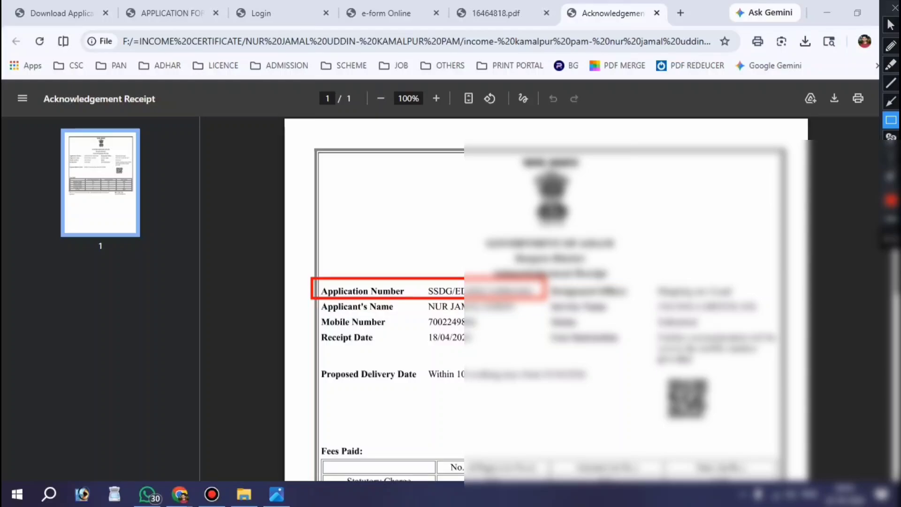
pyautogui.press('Escape')
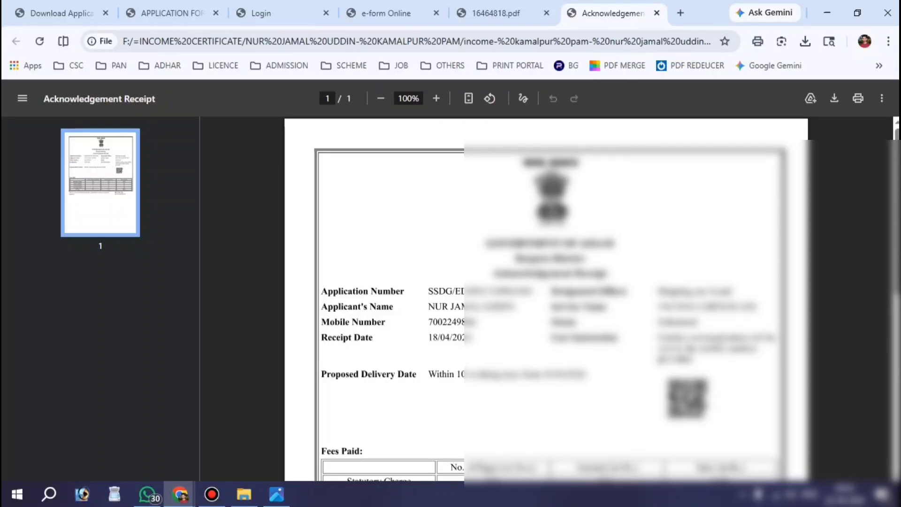
pyautogui.hotkey('ctrl', 't')
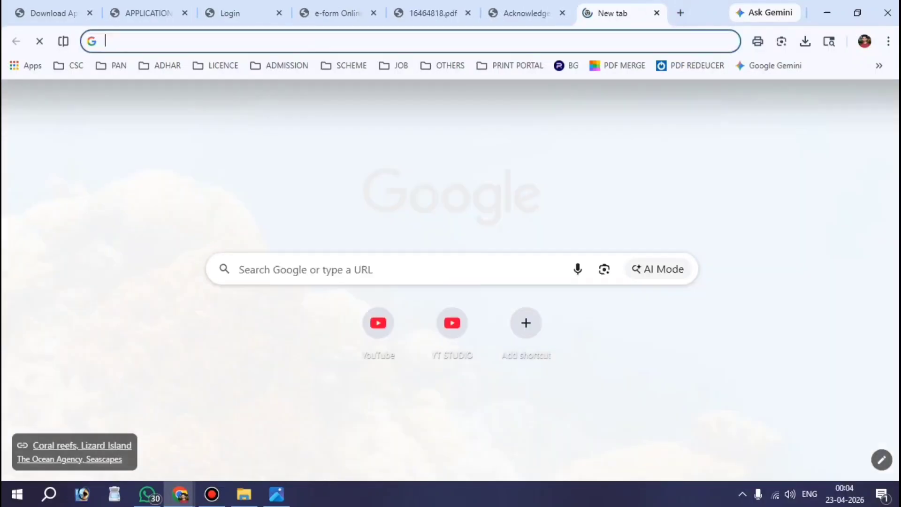
# - Search Google for edistrict and open the e - District, Assam result
pyautogui.click(336, 261)
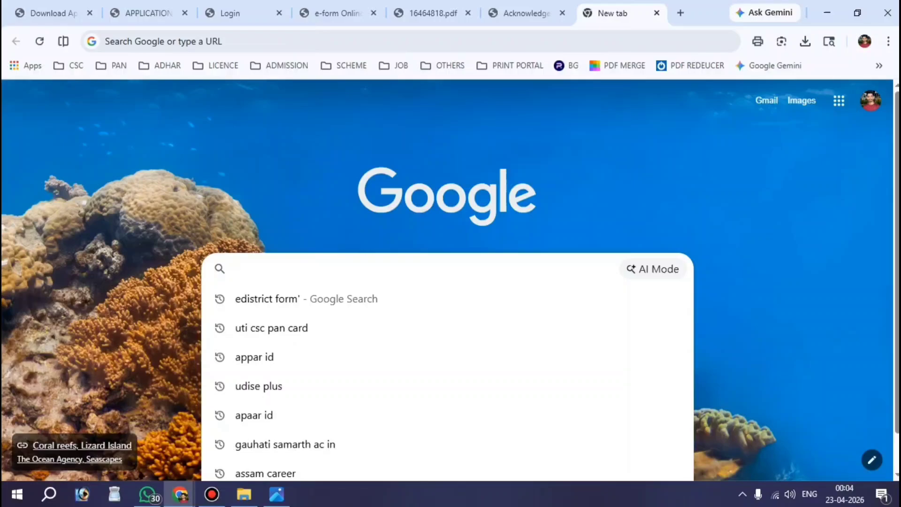
pyautogui.write('edis')
pyautogui.press('Return')
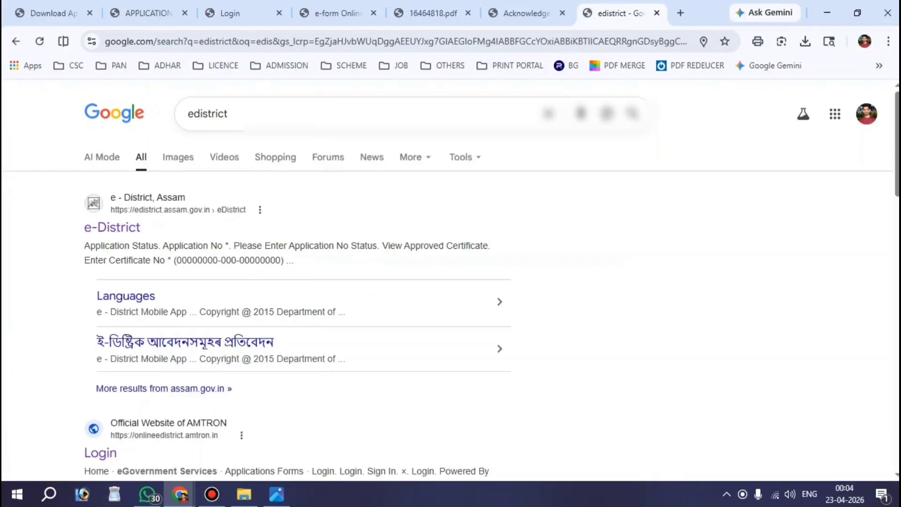
pyautogui.hotkey('ctrl', 'alt', 'd')
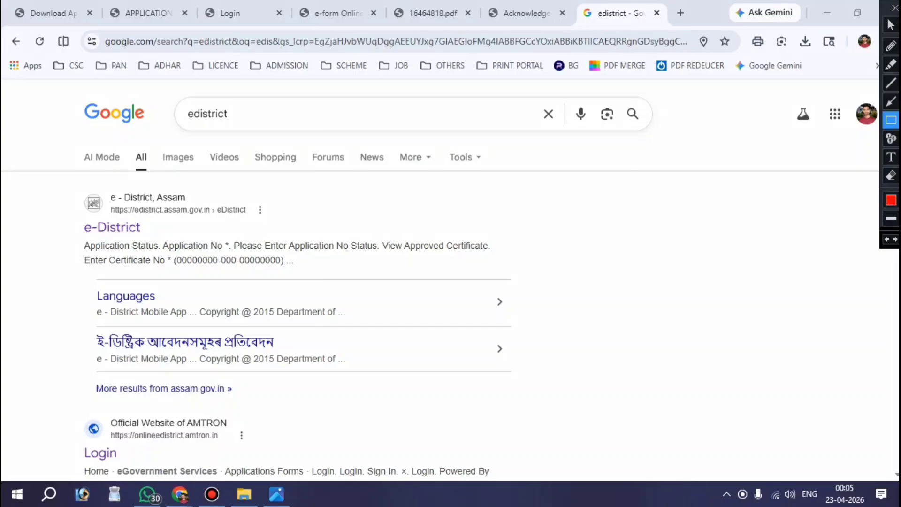
pyautogui.moveTo(46, 183)
pyautogui.mouseDown()
pyautogui.moveTo(217, 241)
pyautogui.moveTo(277, 248)
pyautogui.mouseUp()
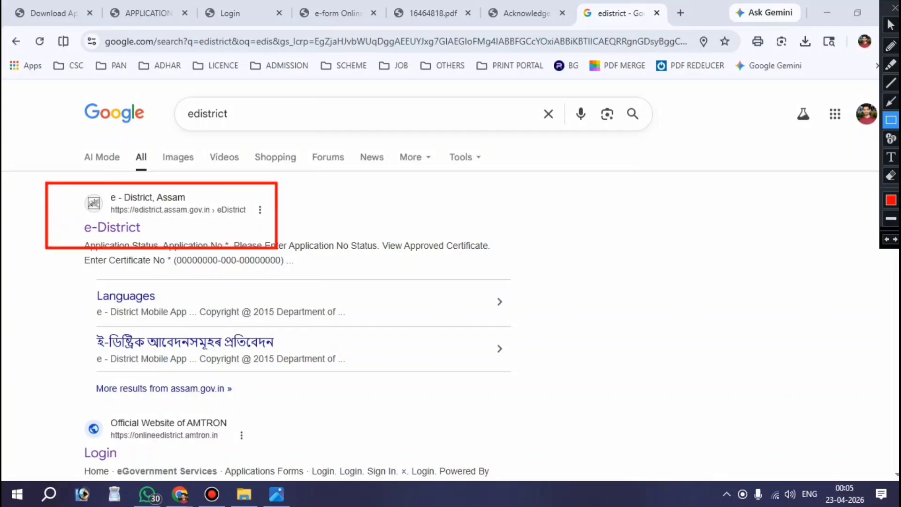
pyautogui.hotkey('ctrl', 'alt', 'd')
pyautogui.click(125, 225)
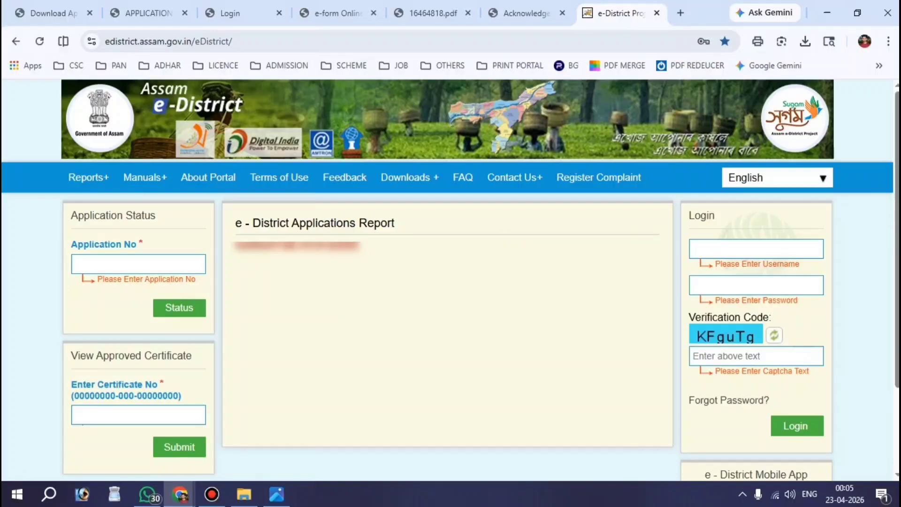
# - Paste the application number into Application No and request its Status
pyautogui.hotkey('ctrl', 'alt', 'd')
pyautogui.moveTo(120, 250)
pyautogui.mouseDown()
pyautogui.moveTo(59, 223)
pyautogui.moveTo(215, 284)
pyautogui.mouseUp()
pyautogui.hotkey('ctrl', 'alt', 'd')
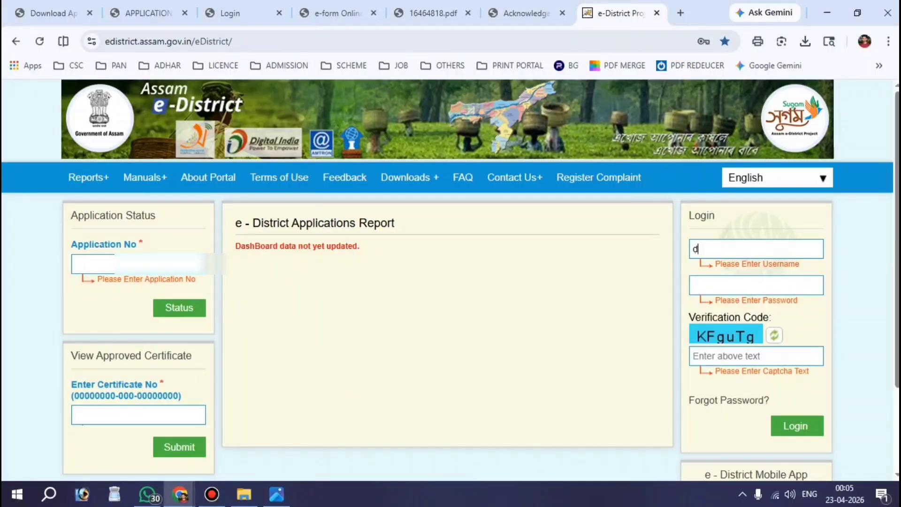
pyautogui.hotkey('ctrl', 'v')
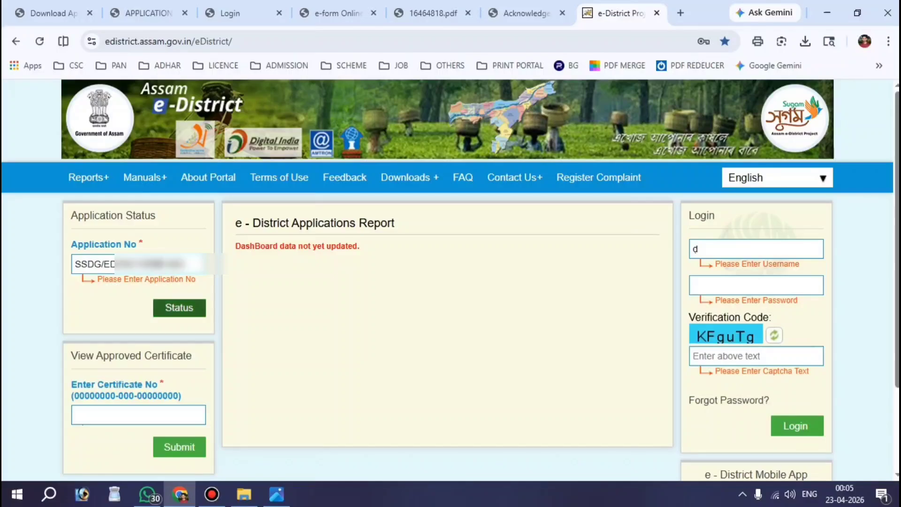
pyautogui.click(179, 307)
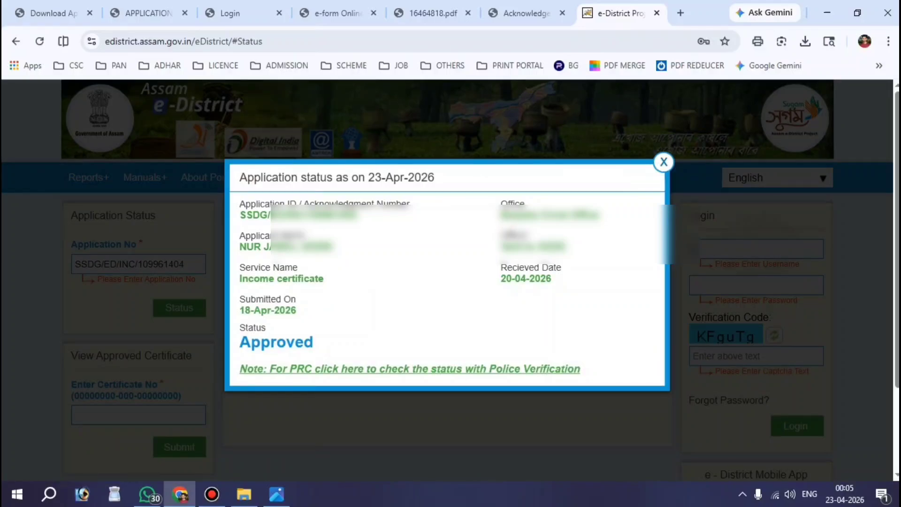
# - Highlight the Approved status in the result, then start a new tab
pyautogui.hotkey('ctrl', 'alt', 'd')
pyautogui.moveTo(226, 315); pyautogui.dragTo(339, 349)
pyautogui.press('Escape')
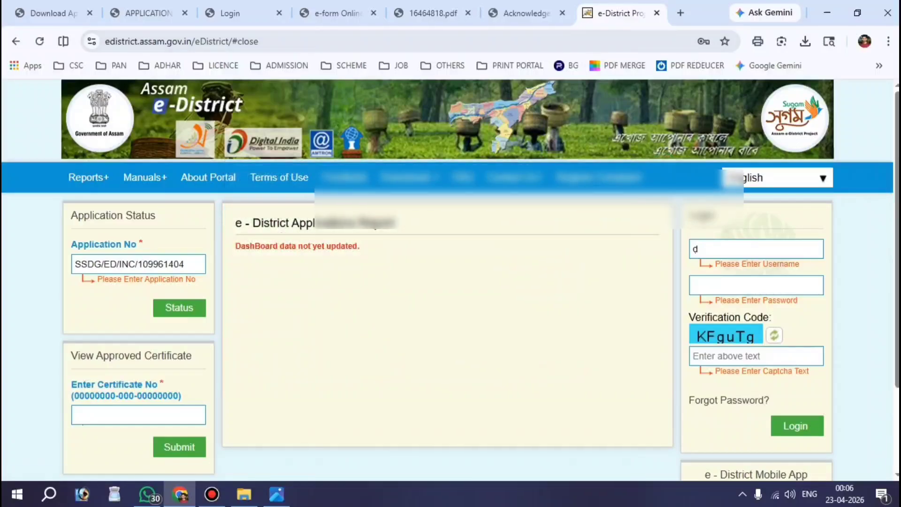
pyautogui.click(681, 13)
# - Search Google for edistrict and mark the AMTRON e-District login result
pyautogui.click(378, 268)
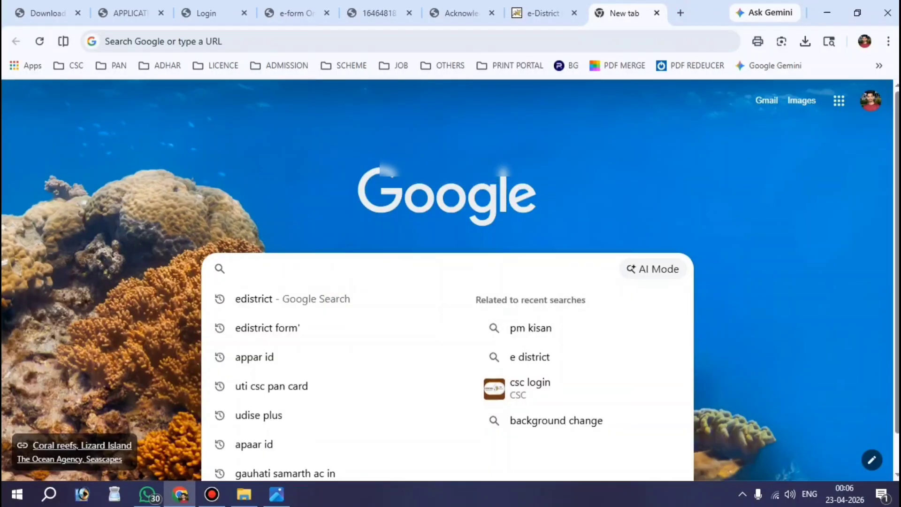
pyautogui.write('EDIStrict')
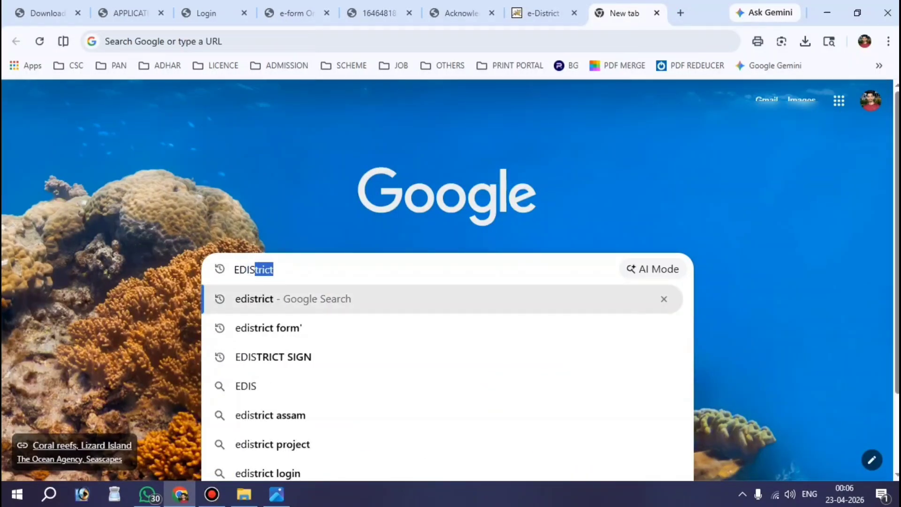
pyautogui.press('Right')
pyautogui.press('Return')
pyautogui.scroll(-3, 450, 282)
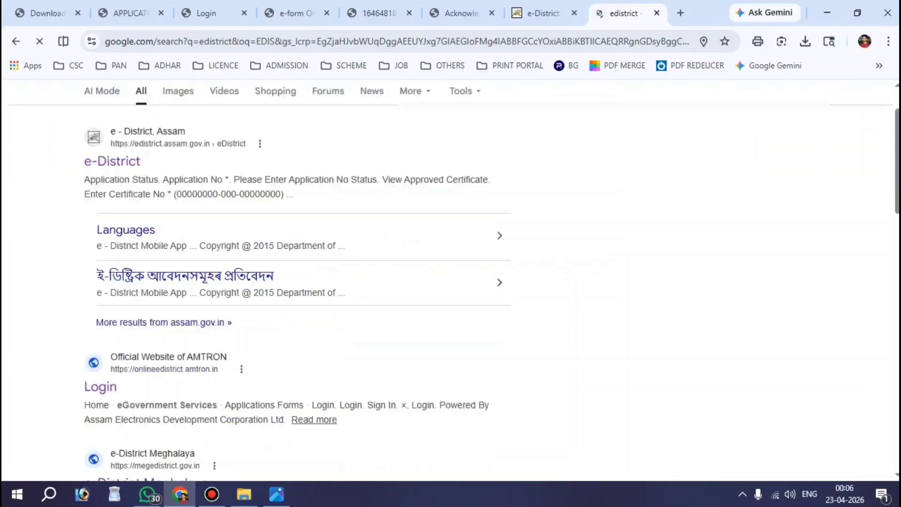
pyautogui.hotkey('ctrl', 'alt', 'd')
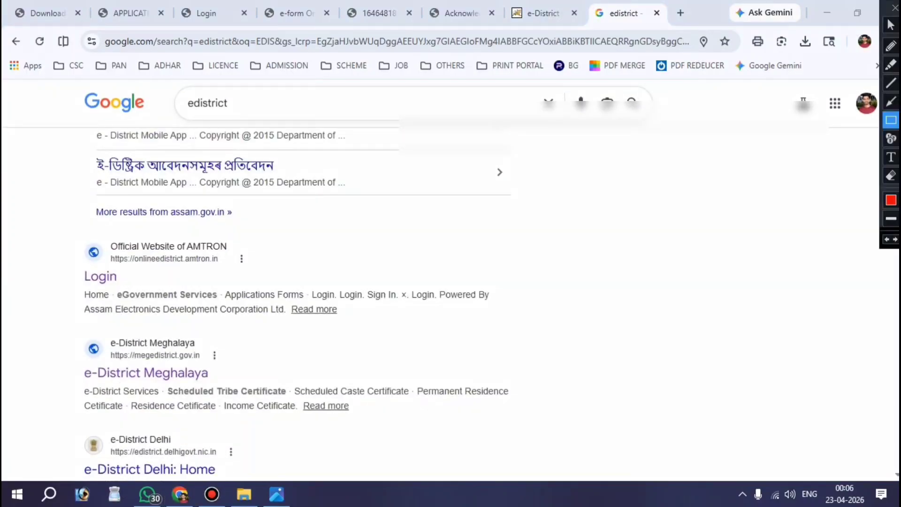
pyautogui.moveTo(44, 223)
pyautogui.mouseDown()
pyautogui.moveTo(174, 296)
pyautogui.moveTo(274, 298)
pyautogui.mouseUp()
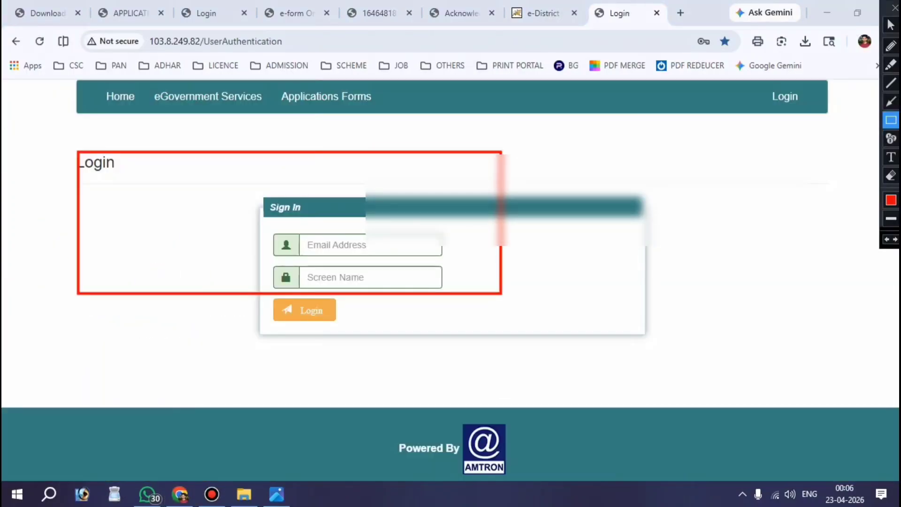
# - Sign in to AMTRON Online e-District using the saved e-mail and password
pyautogui.press('Escape')
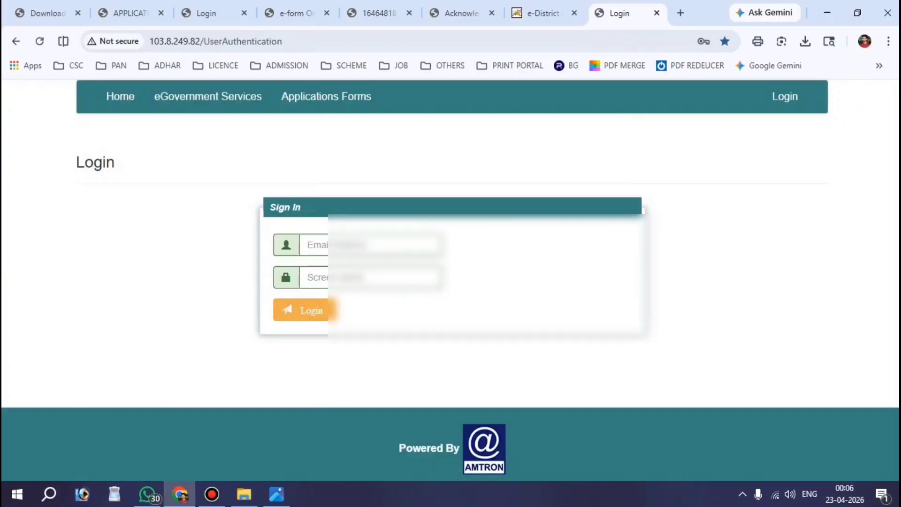
pyautogui.click(371, 245)
pyautogui.click(416, 284)
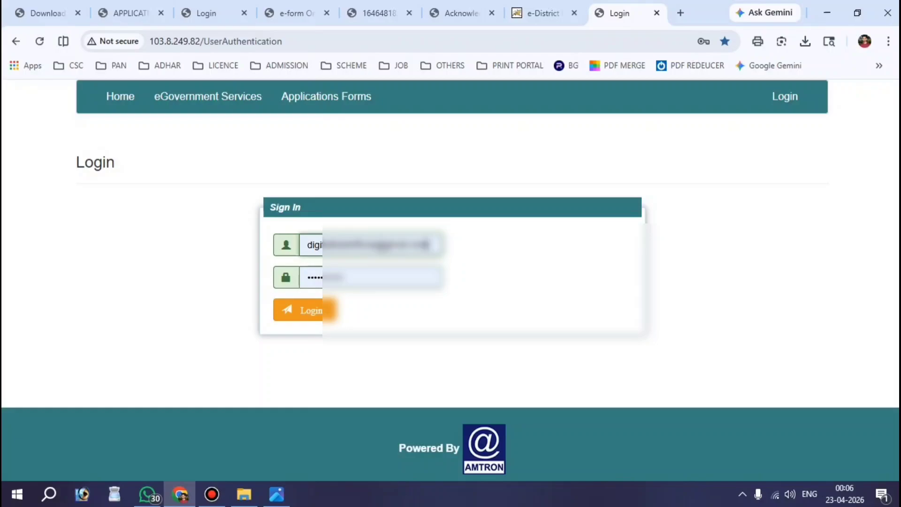
pyautogui.click(327, 310)
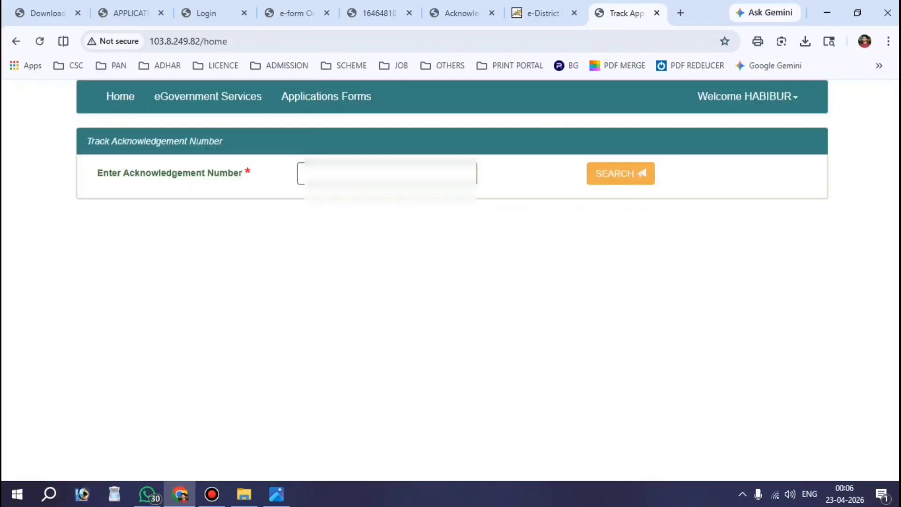
# - Search for the income certificate's saved acknowledgement number
pyautogui.hotkey('ctrl', 'alt', 'd')
pyautogui.moveTo(80, 158)
pyautogui.mouseDown()
pyautogui.moveTo(143, 189)
pyautogui.moveTo(264, 192)
pyautogui.mouseUp()
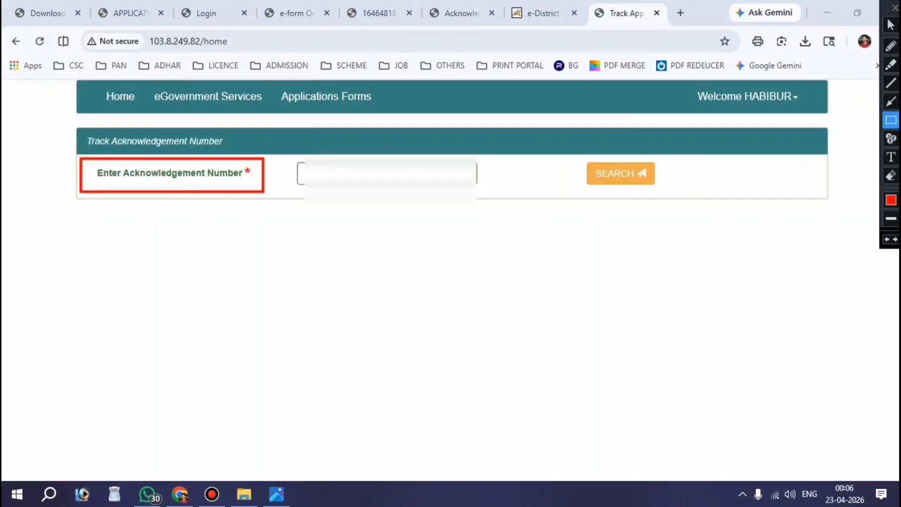
pyautogui.hotkey('ctrl', 'alt', 'd')
pyautogui.click(390, 173)
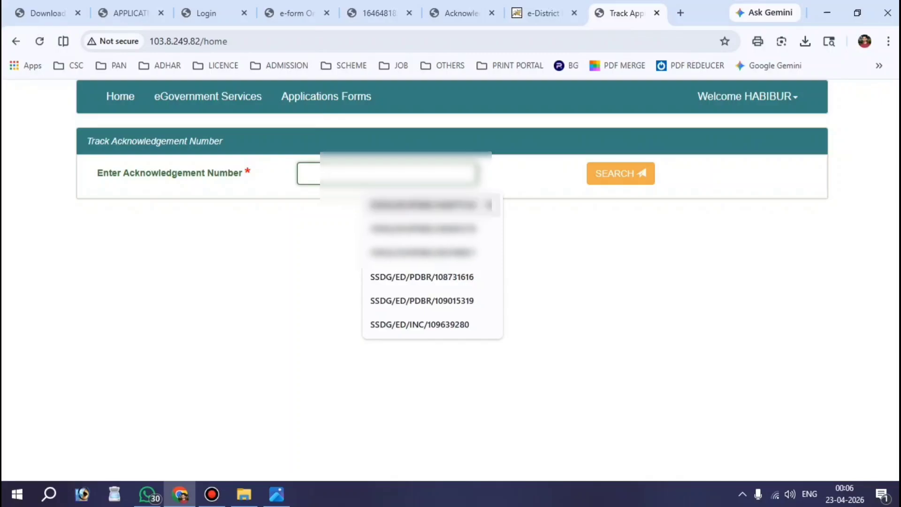
pyautogui.click(399, 203)
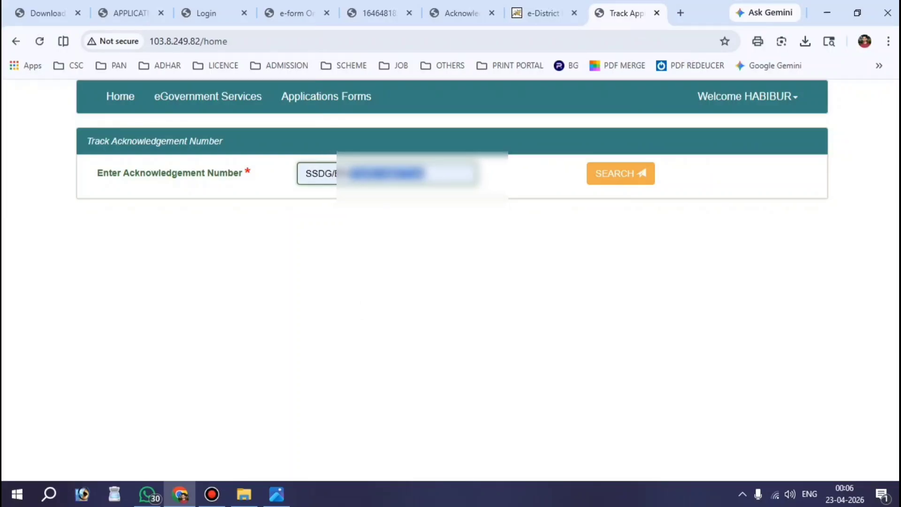
pyautogui.click(620, 173)
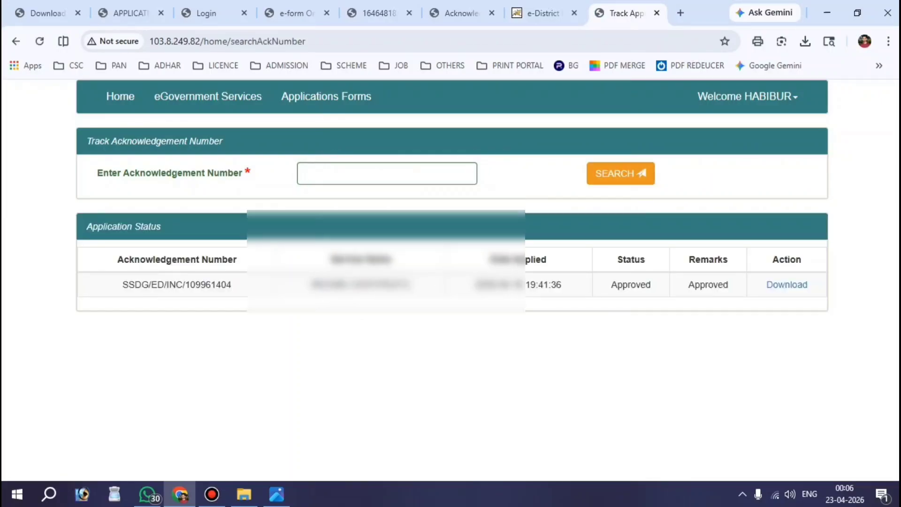
# - Download the approved certificate PDF, keep the download and show it in its folder
pyautogui.hotkey('ctrl', 'alt', 'd')
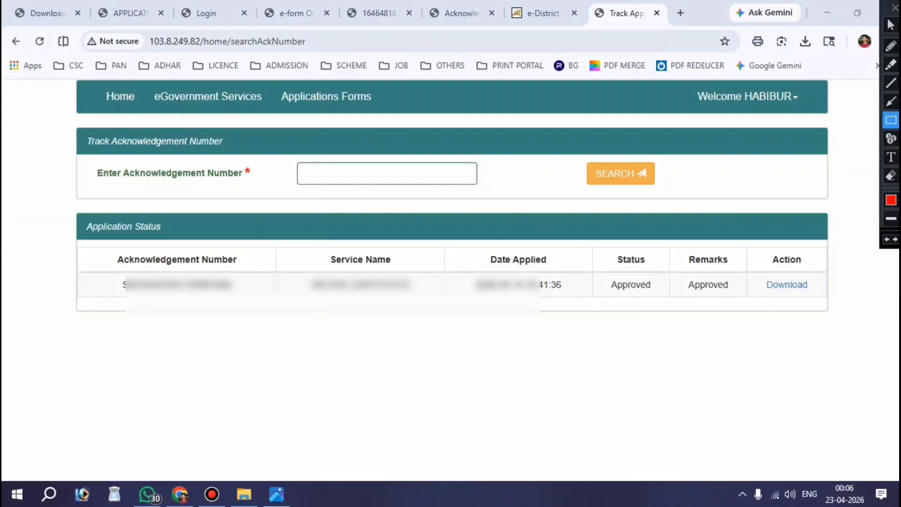
pyautogui.moveTo(759, 273); pyautogui.dragTo(814, 295)
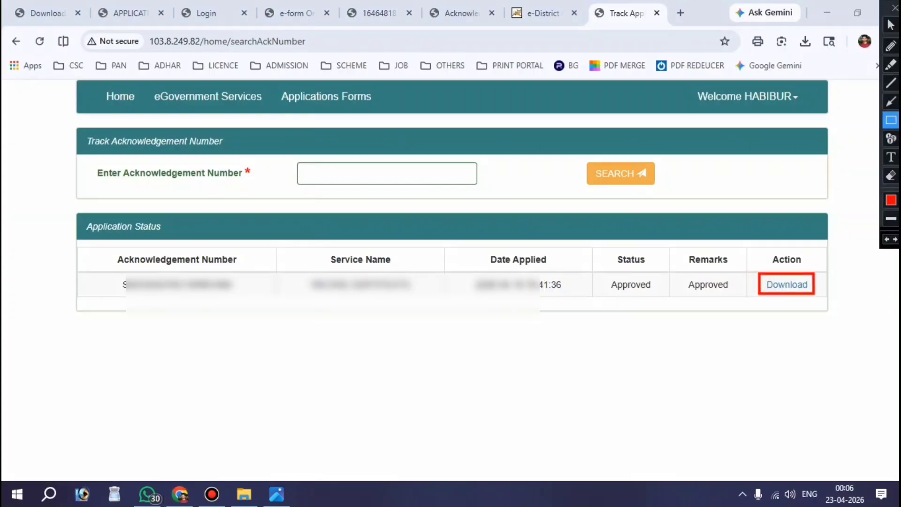
pyautogui.hotkey('ctrl', 'alt', 'd')
pyautogui.click(786, 285)
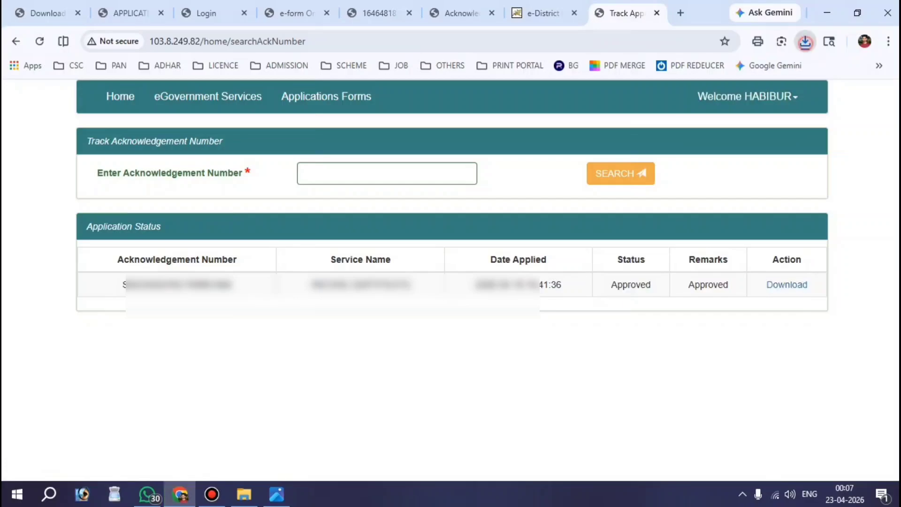
pyautogui.click(806, 42)
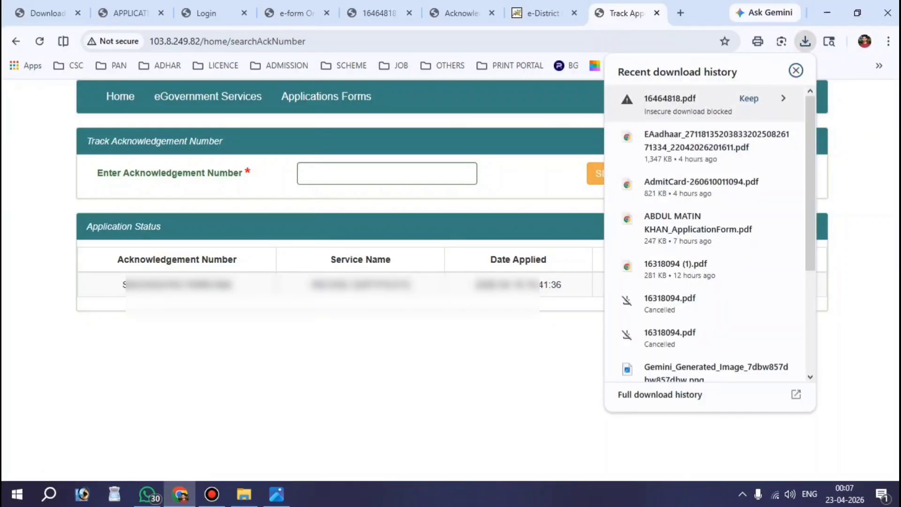
pyautogui.click(749, 98)
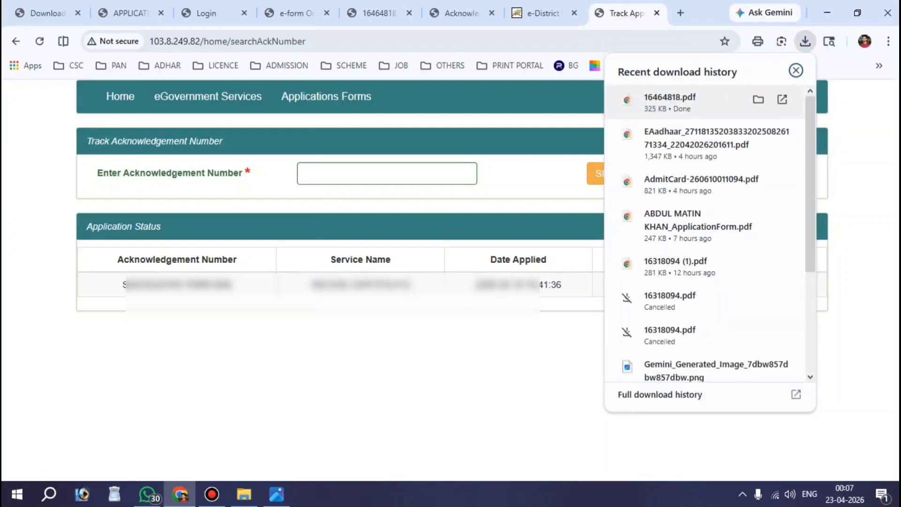
pyautogui.click(759, 99)
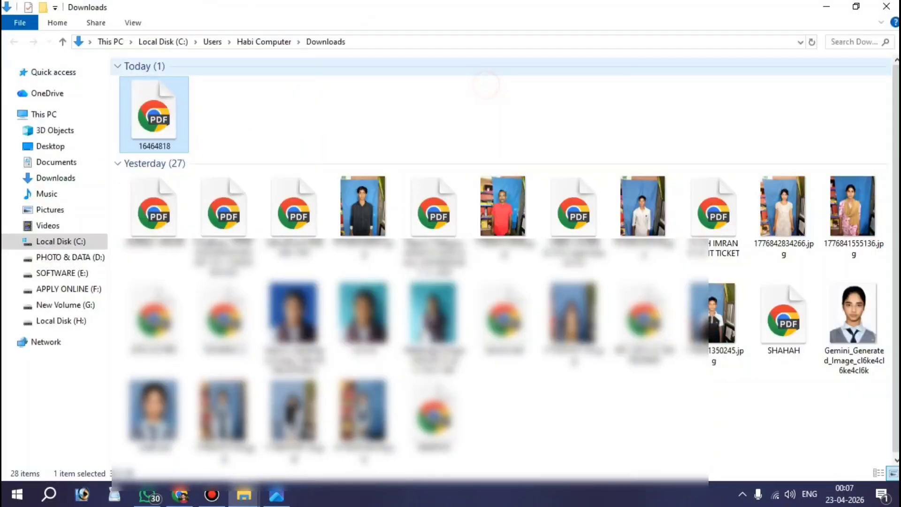
pyautogui.click(483, 78)
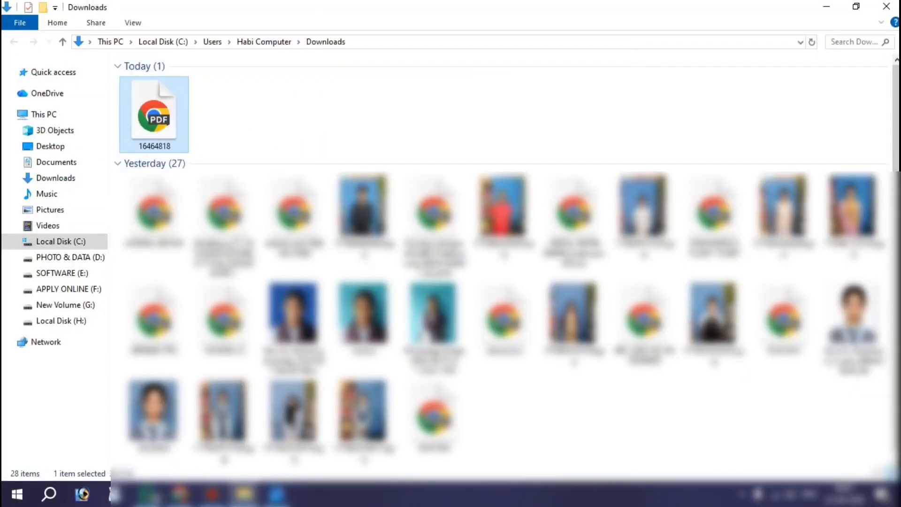
pyautogui.rightClick(138, 101)
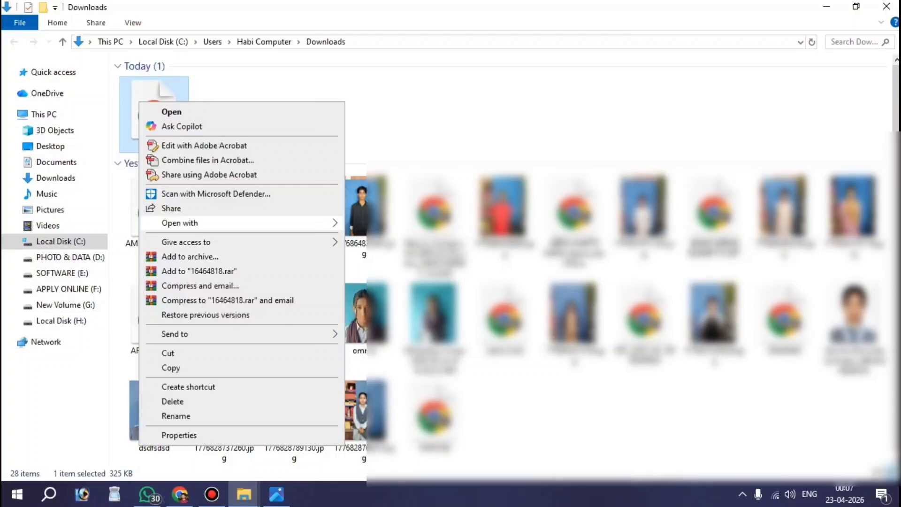
pyautogui.moveTo(244, 223)
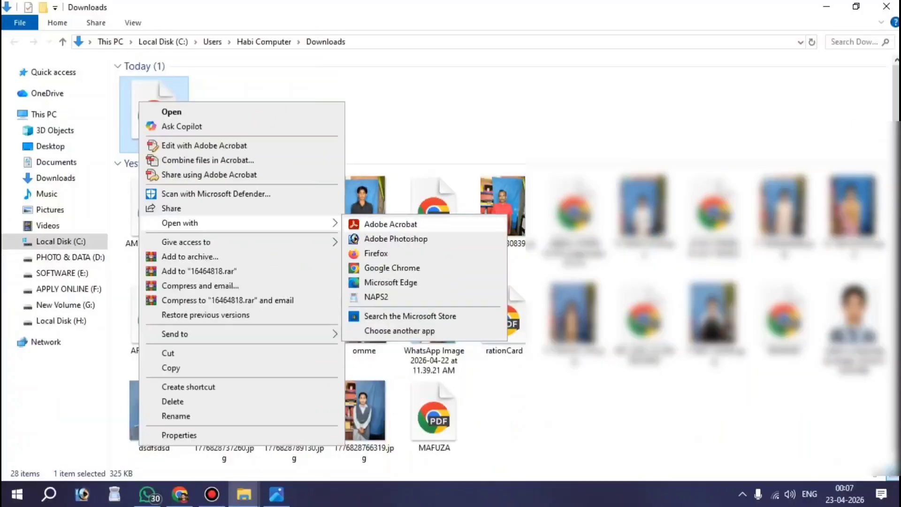
pyautogui.click(391, 224)
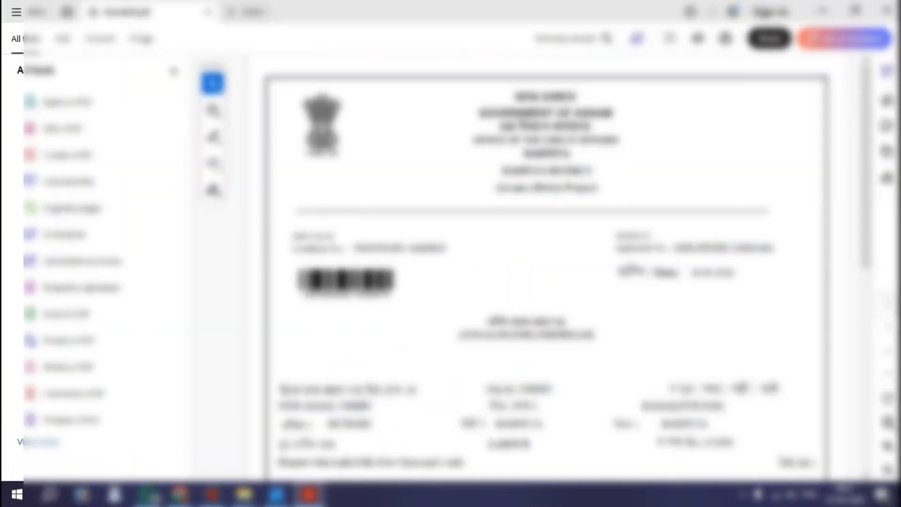
pyautogui.scroll(-10, 544, 267)
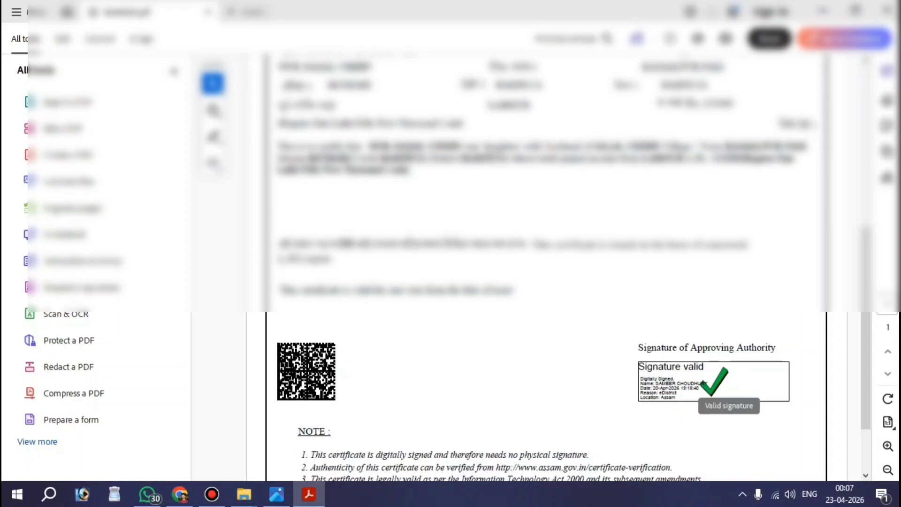
pyautogui.hotkey('ctrl', 'alt', 'd')
pyautogui.moveTo(607, 324); pyautogui.dragTo(722, 389)
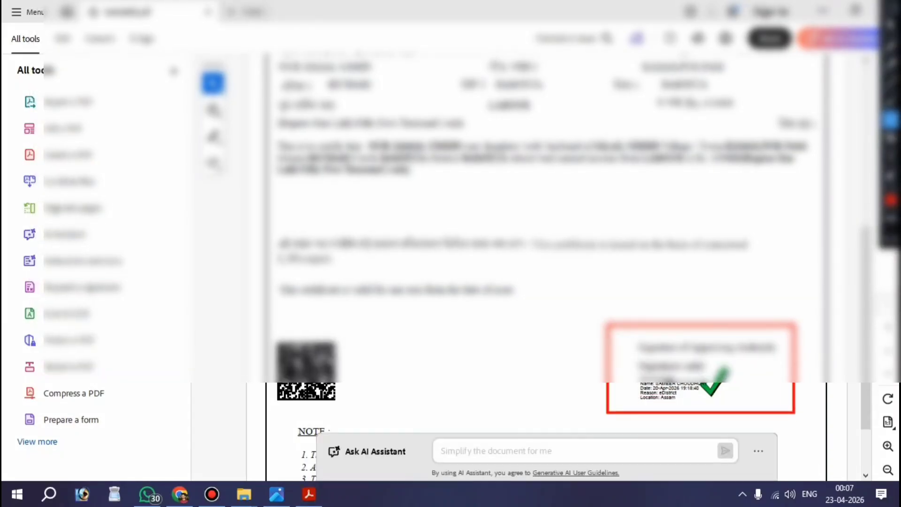
# - Bring up the print settings for the certificate from the top of the document
pyautogui.scroll(7, 544, 267)
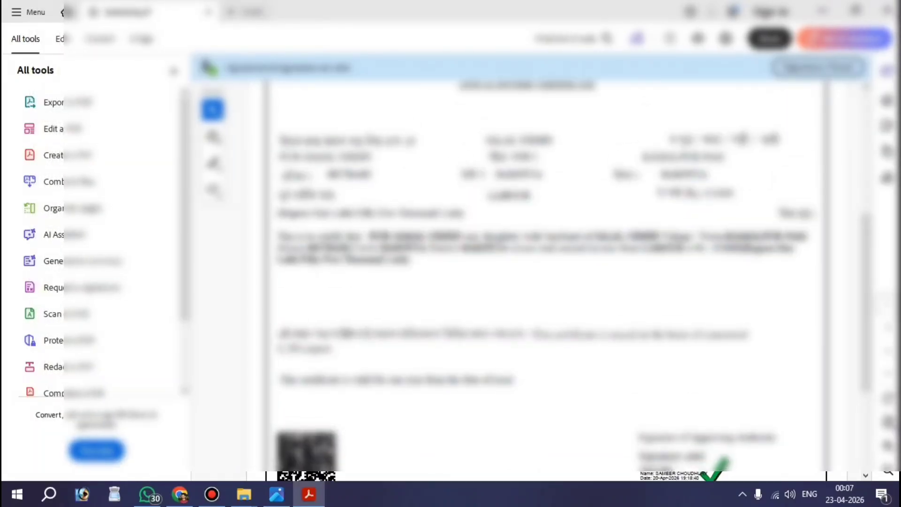
pyautogui.scroll(1, 544, 267)
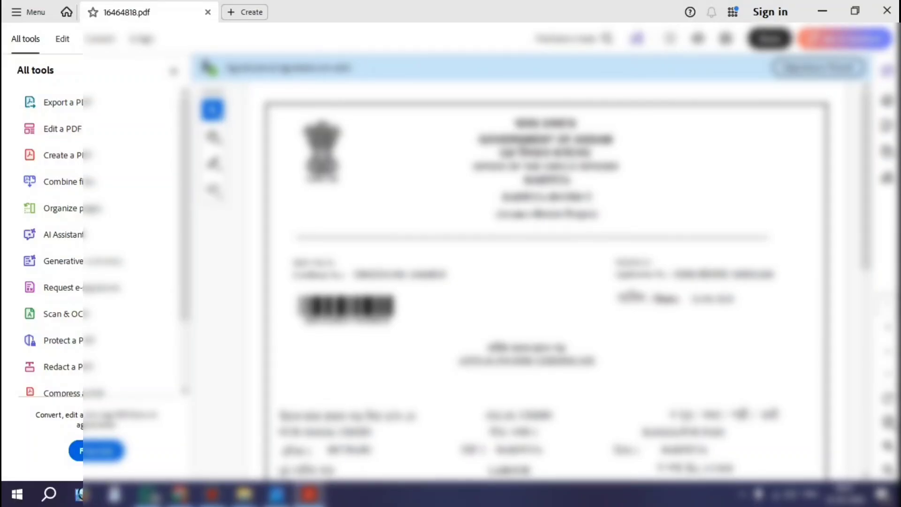
pyautogui.click(726, 38)
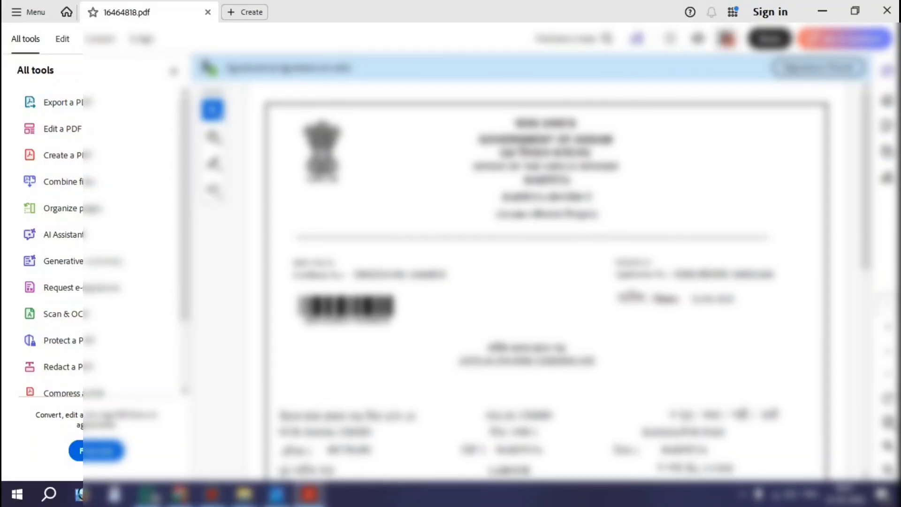